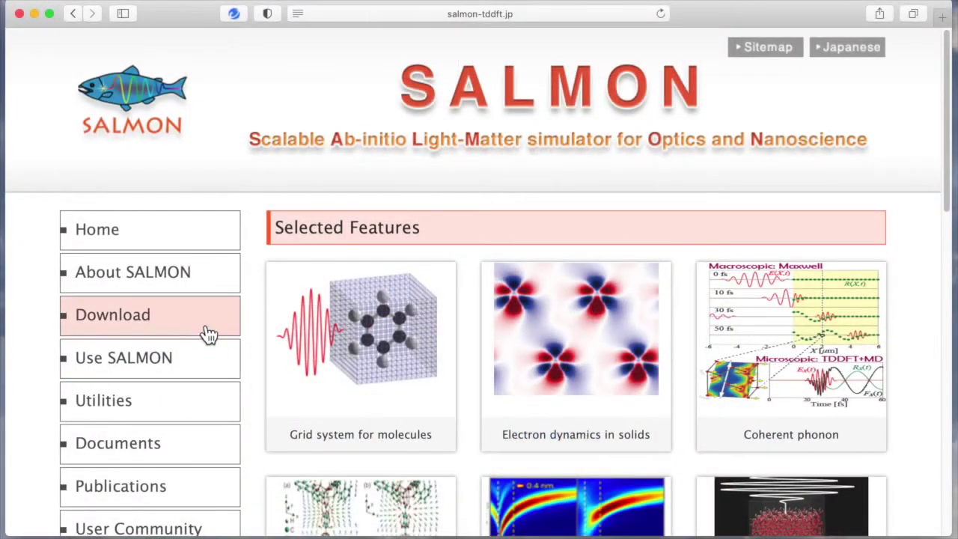
# Open the About SALMON page from the salmon-tddft.jp sidebar.
pyautogui.click(187, 283)
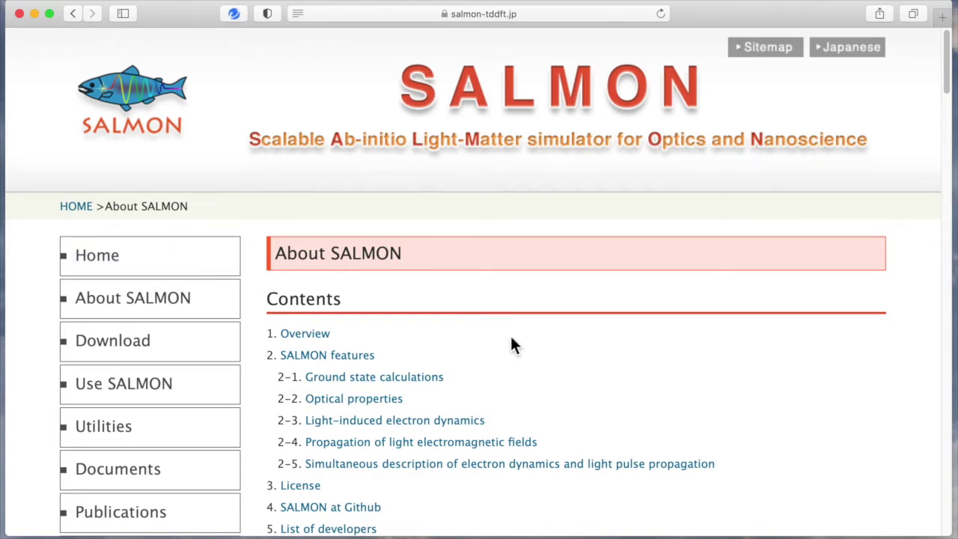
# Open the Download page listing the SALMON 2.0.1 release files.
pyautogui.scroll(-5, 523, 372)
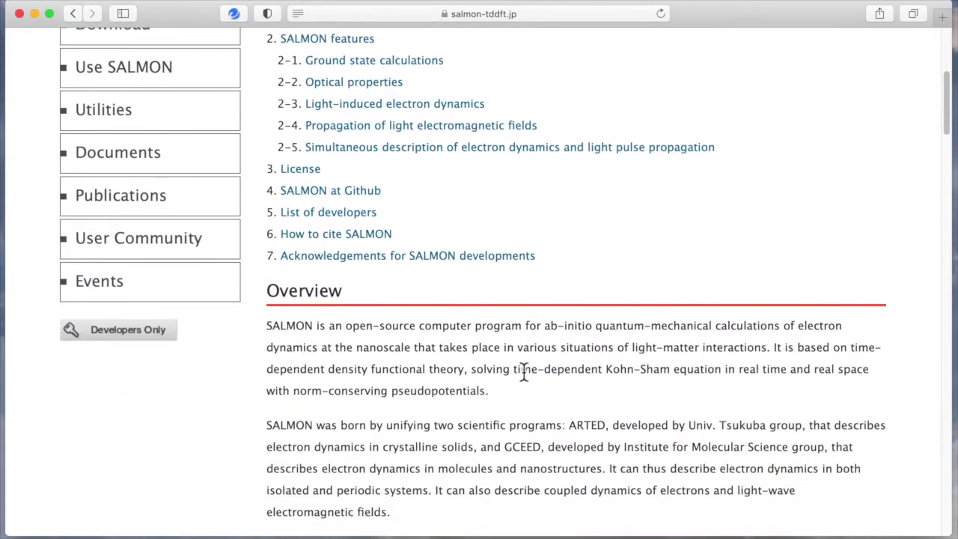
pyautogui.scroll(-4, 523, 372)
pyautogui.scroll(9, 523, 369)
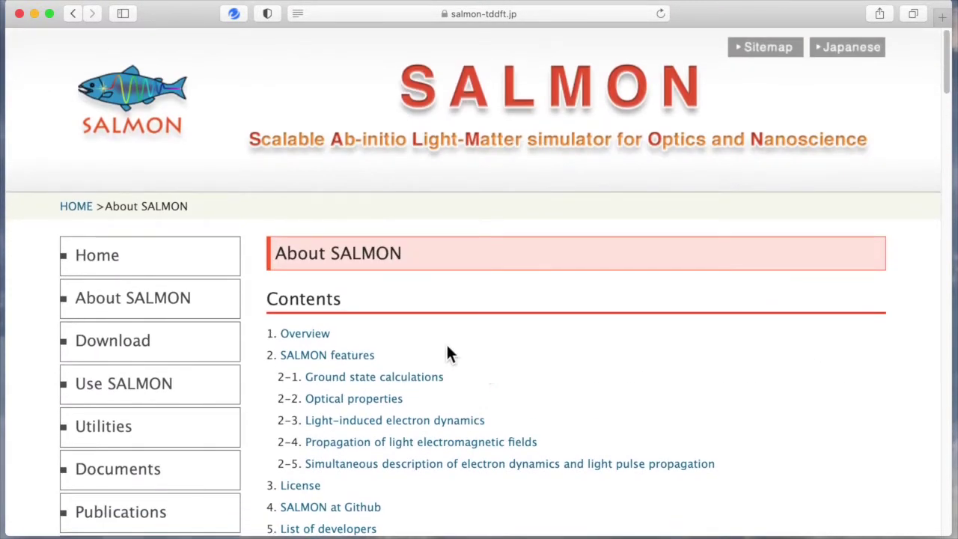
pyautogui.click(183, 349)
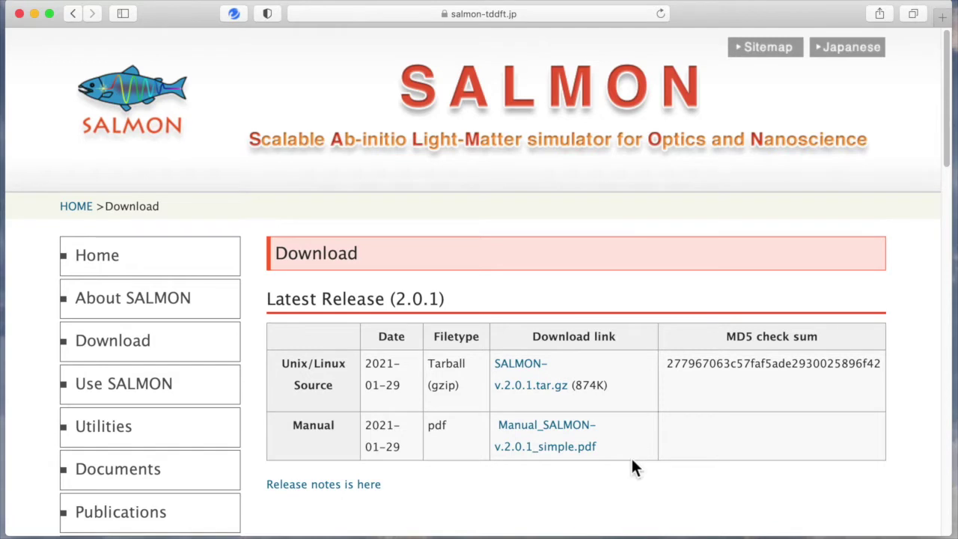
# Look over the release tables, then go to the Documents page of manuals.
pyautogui.scroll(-8, 632, 463)
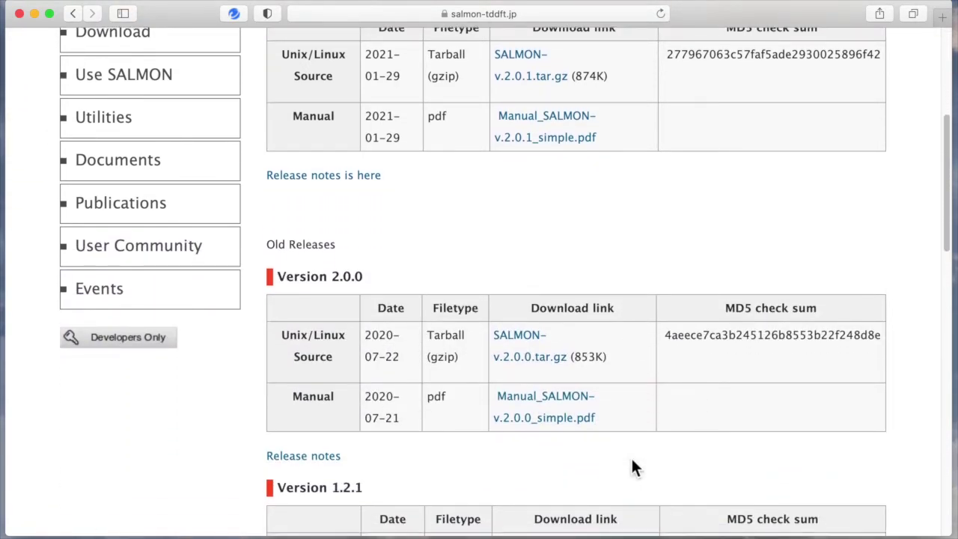
pyautogui.scroll(8, 632, 462)
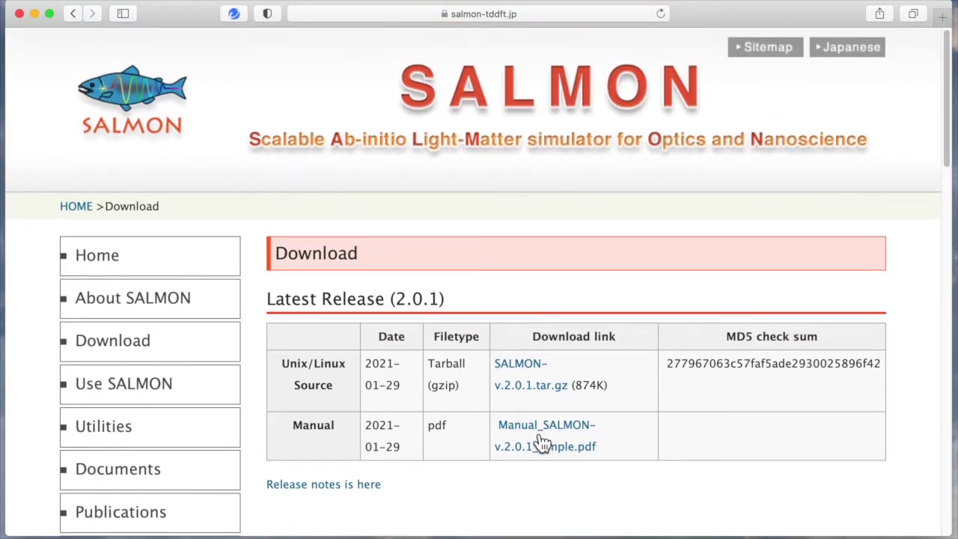
pyautogui.click(159, 470)
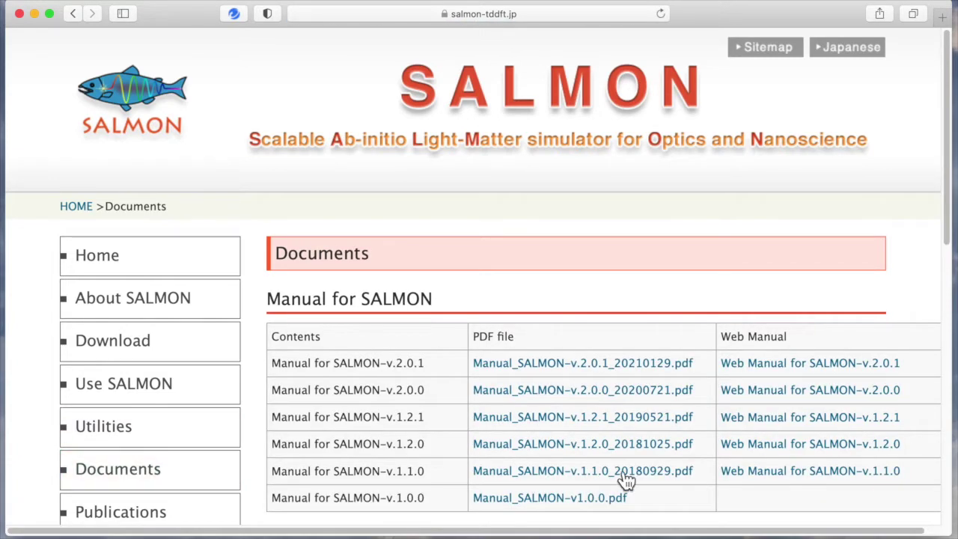
# Browse the manuals list and open the SALMON-v.2.0.1 web manual in a new tab.
pyautogui.scroll(-5, 696, 498)
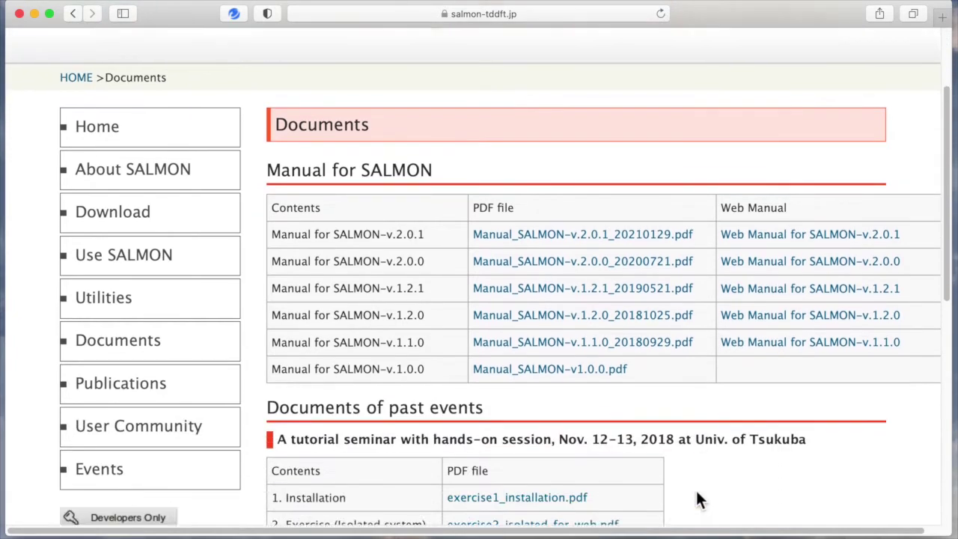
pyautogui.scroll(-4, 697, 498)
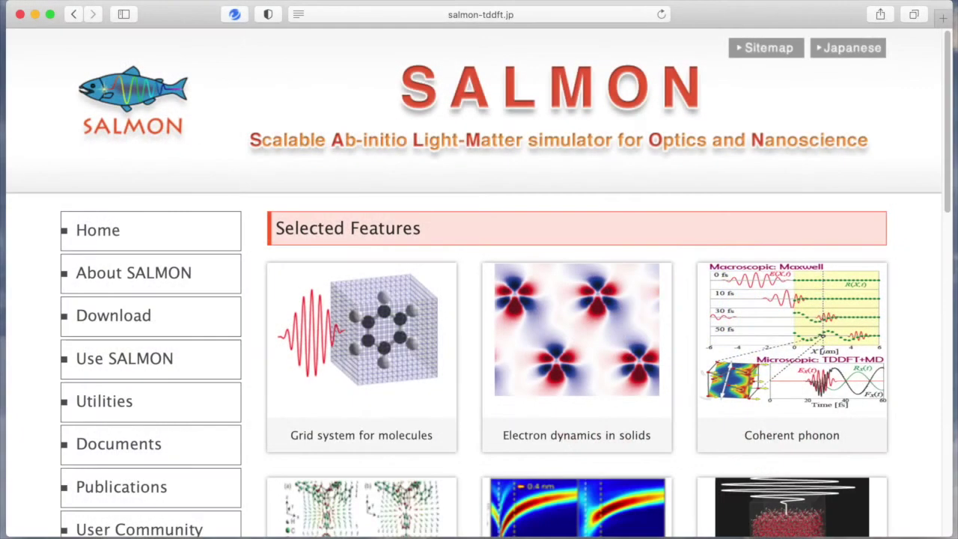
pyautogui.click(167, 369)
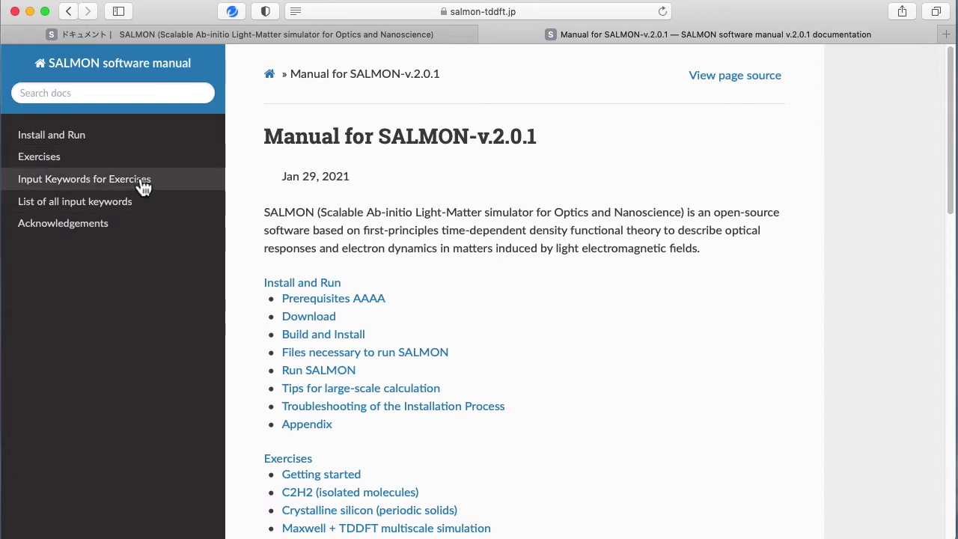
# Go to the manual's Install and Run page listing the prerequisites.
pyautogui.click(83, 141)
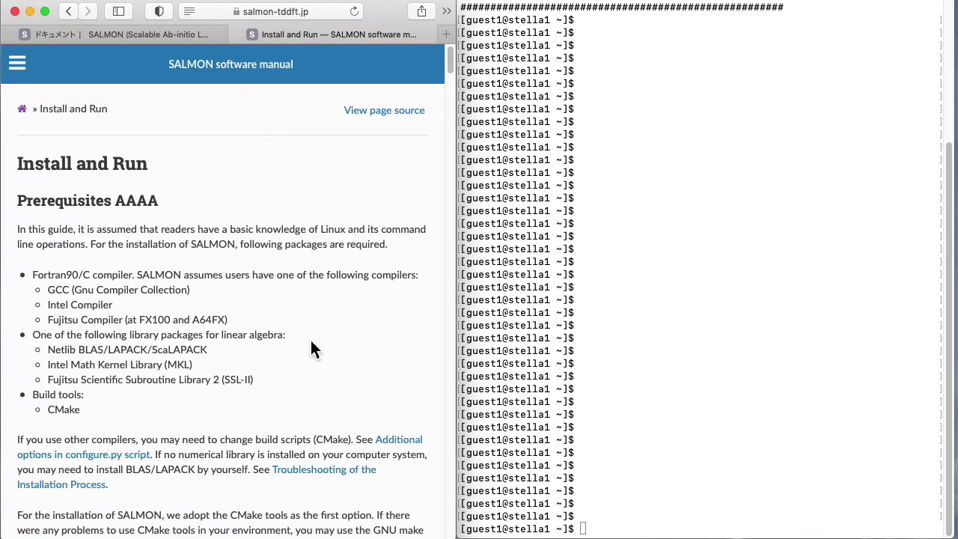
# Change the terminal's working directory to A.
pyautogui.scroll(-5, 341, 295)
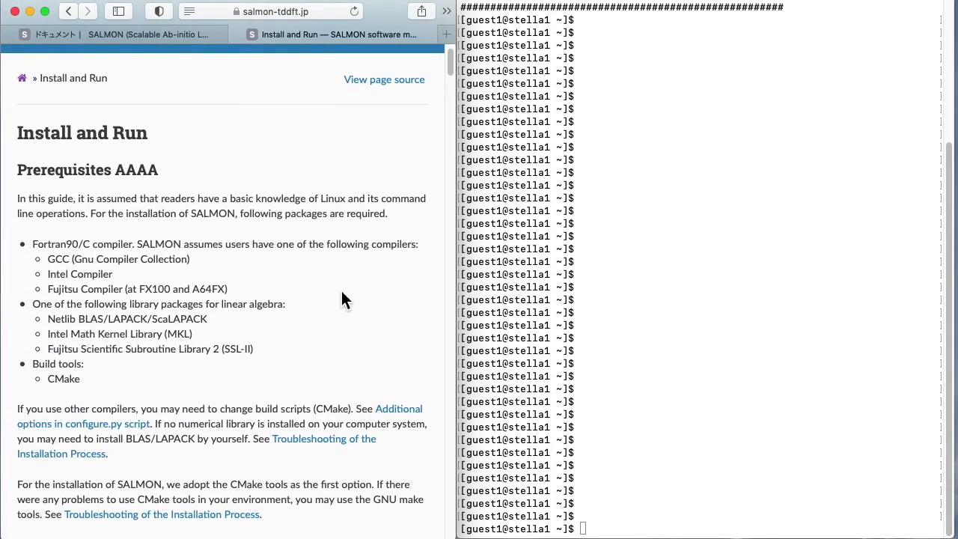
pyautogui.scroll(-6, 346, 306)
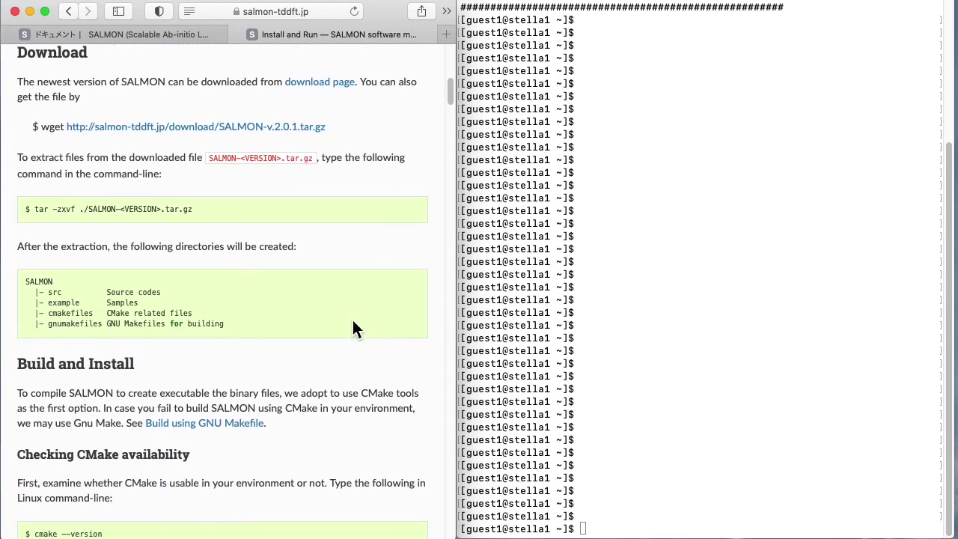
pyautogui.click(720, 430)
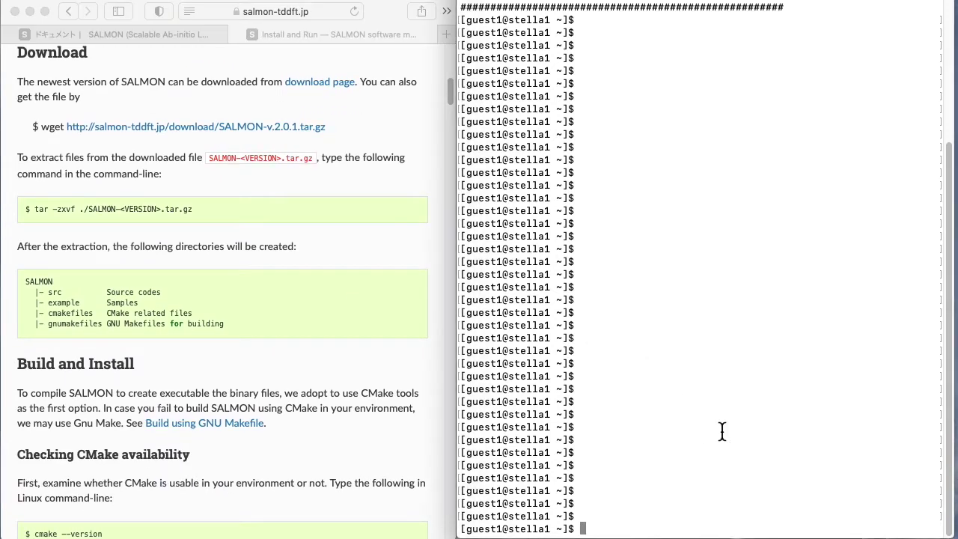
pyautogui.write('cd A')
pyautogui.press('Return')
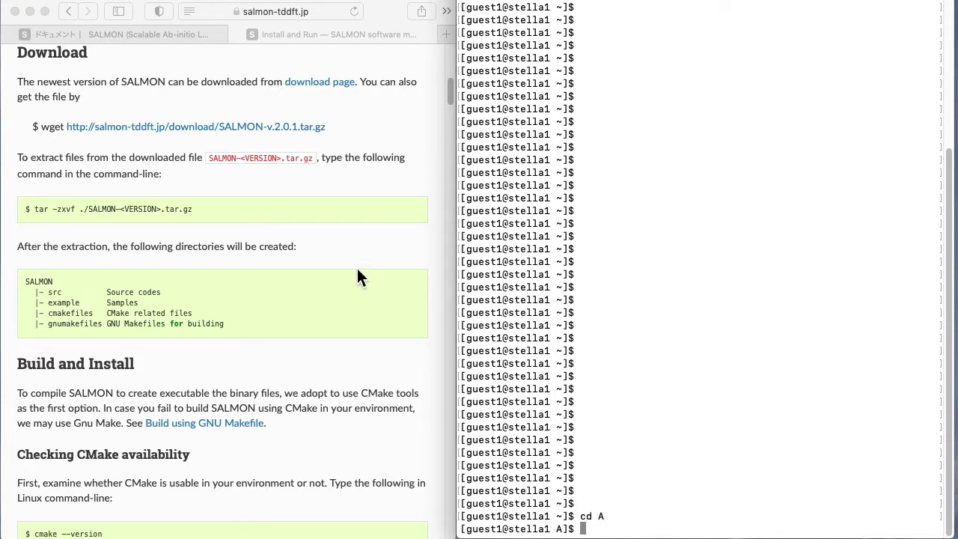
# Download SALMON-v.2.0.1.tar.gz with the manual's wget command and list directory A.
pyautogui.click(45, 136)
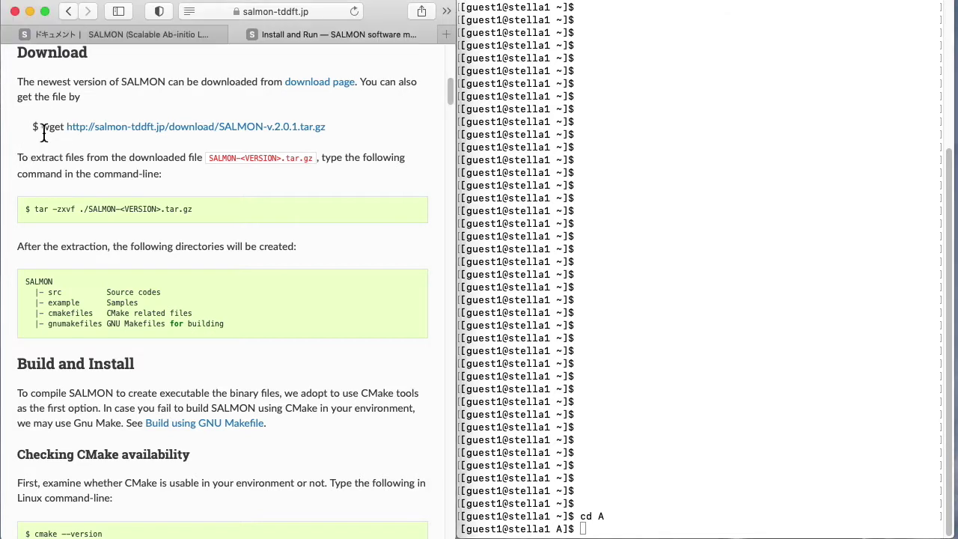
pyautogui.moveTo(41, 127); pyautogui.dragTo(325, 133)
pyautogui.press('super+c')
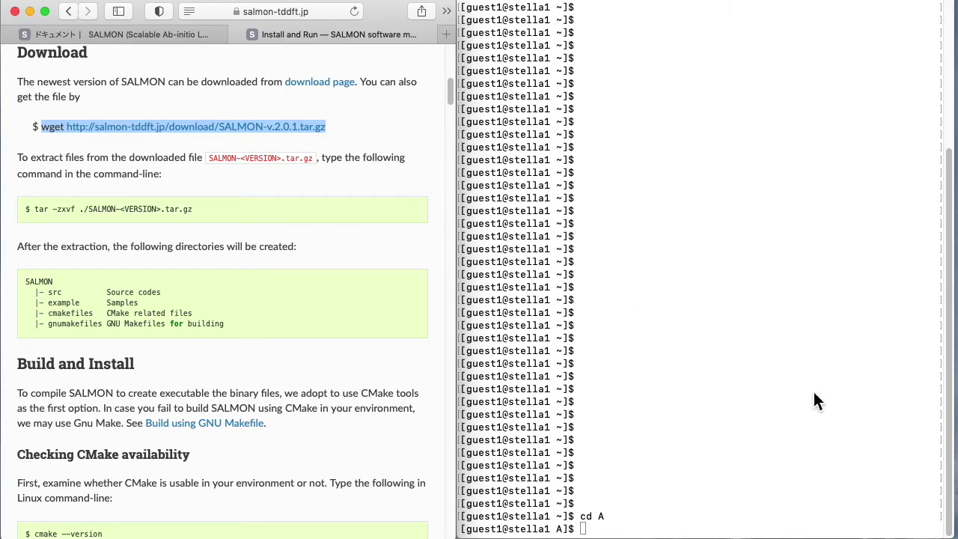
pyautogui.click(788, 384)
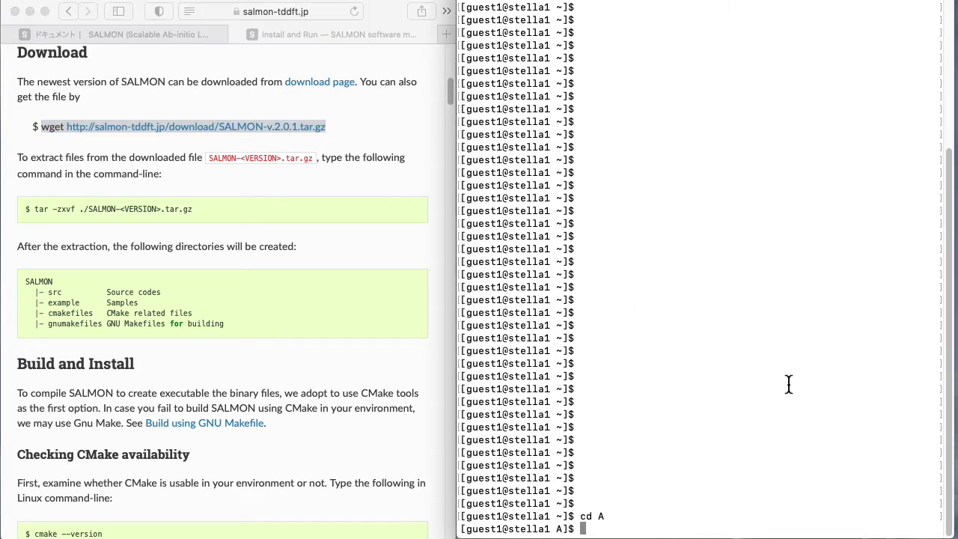
pyautogui.press('super+v')
pyautogui.press('Return')
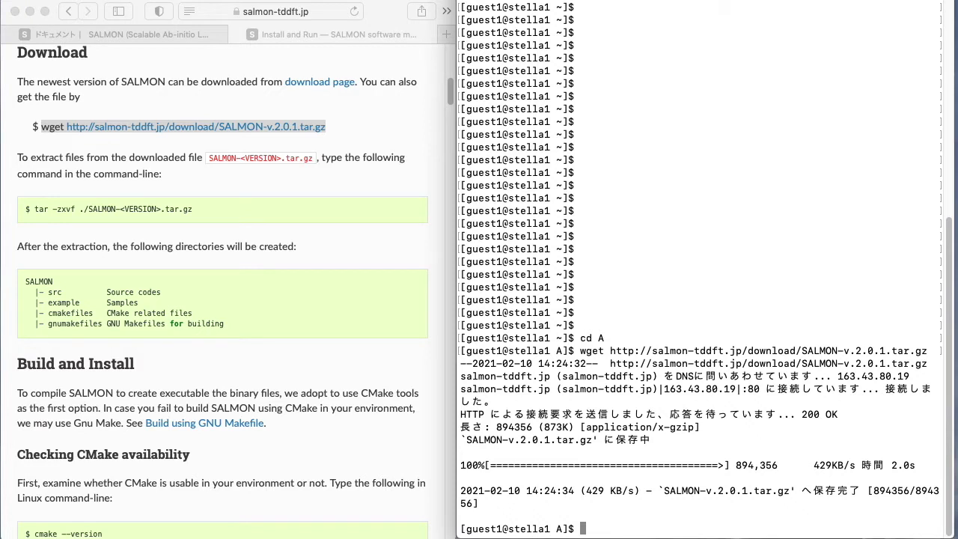
pyautogui.write('ls')
pyautogui.press('Return')
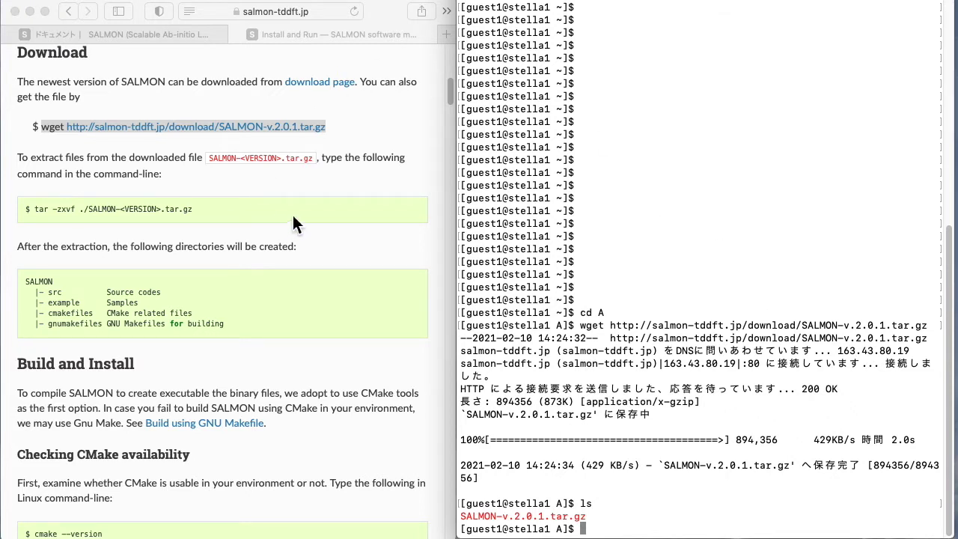
# Paste the manual's tar -zxvf extraction command into the terminal.
pyautogui.click(204, 212)
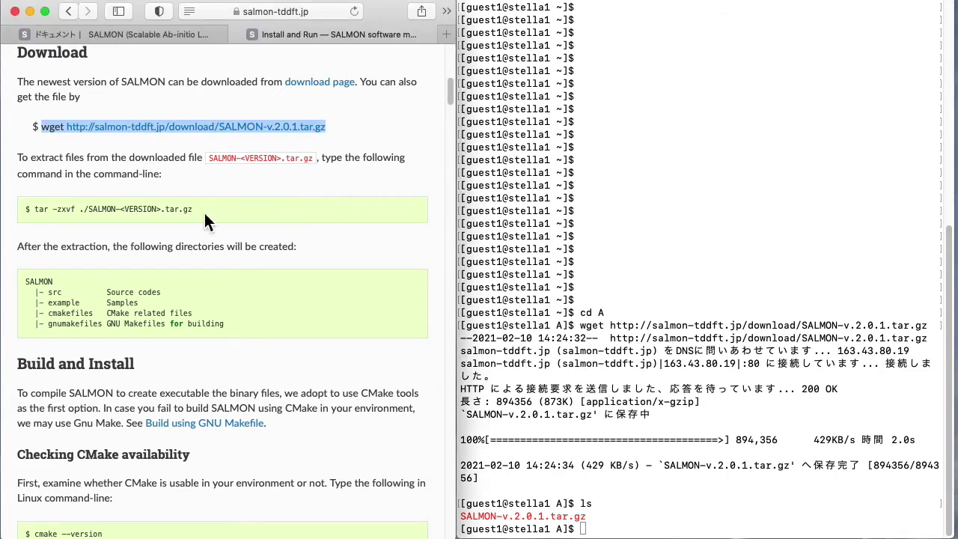
pyautogui.click(36, 209)
pyautogui.moveTo(36, 209); pyautogui.dragTo(193, 211)
pyautogui.press('super+c')
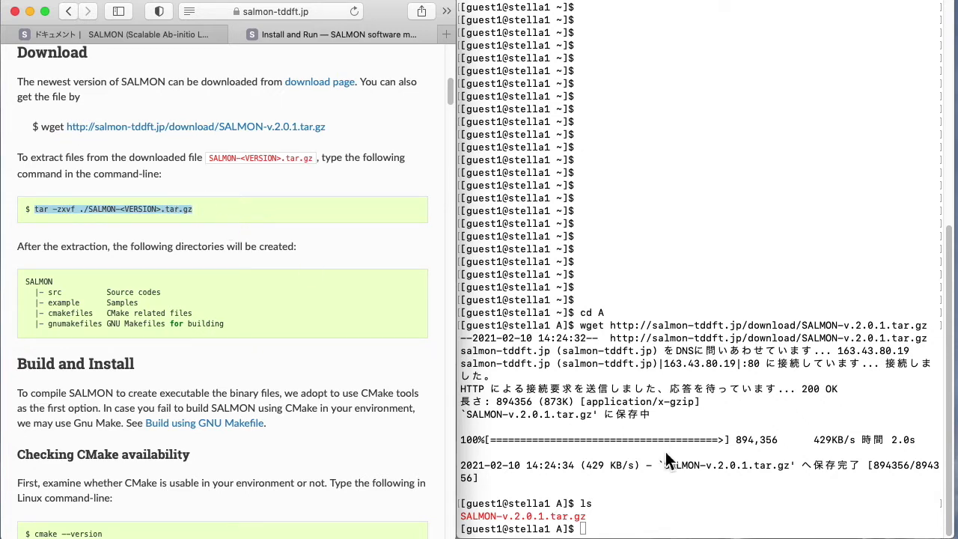
pyautogui.click(667, 524)
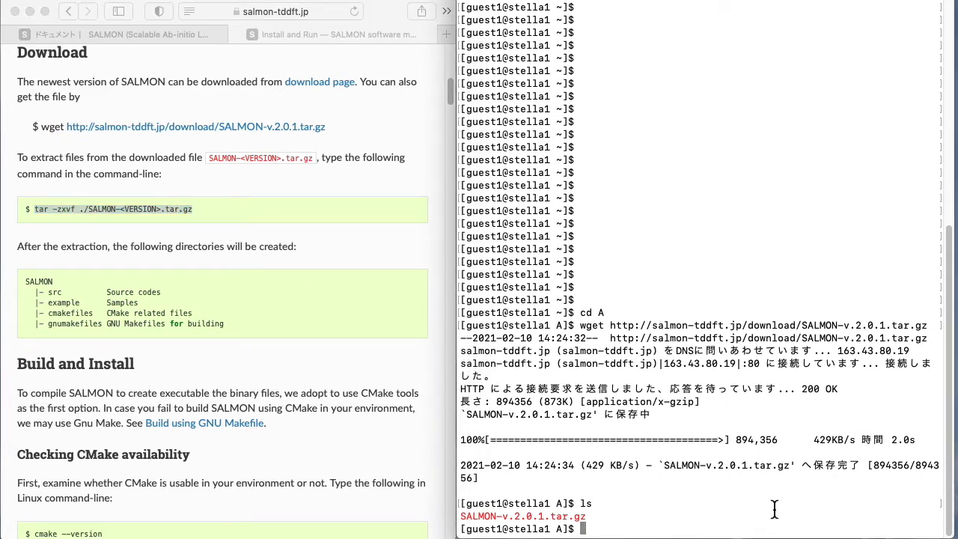
pyautogui.press('super+v')
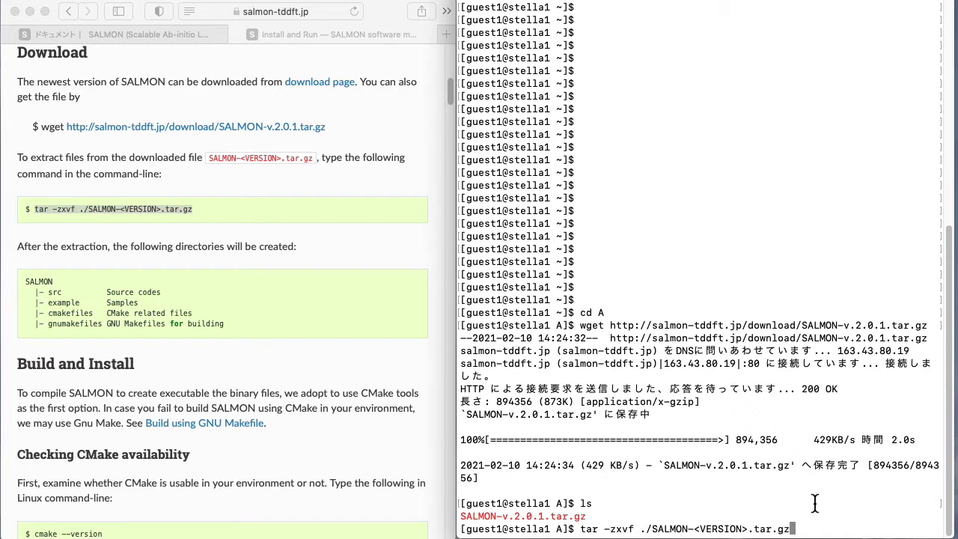
# Replace the VERSION placeholder with v.2.0.1, extract the archive, and list the folder.
pyautogui.press('Left')
pyautogui.press('Left')
pyautogui.press('Left')
pyautogui.press('Left')
pyautogui.press('Left')
pyautogui.press('Left')
pyautogui.press('Left')
pyautogui.press('BackSpace')
pyautogui.press('BackSpace')
pyautogui.press('BackSpace')
pyautogui.press('BackSpace')
pyautogui.press('BackSpace')
pyautogui.press('BackSpace')
pyautogui.press('BackSpace')
pyautogui.press('BackSpace')
pyautogui.press('BackSpace')
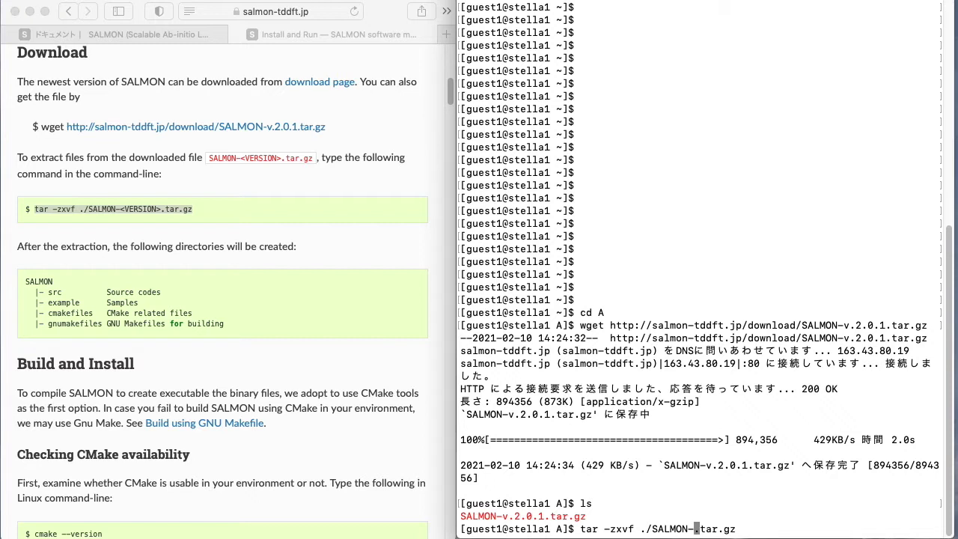
pyautogui.write('v.2.0.1')
pyautogui.hotkey('ctrl', 'e')
pyautogui.press('Return')
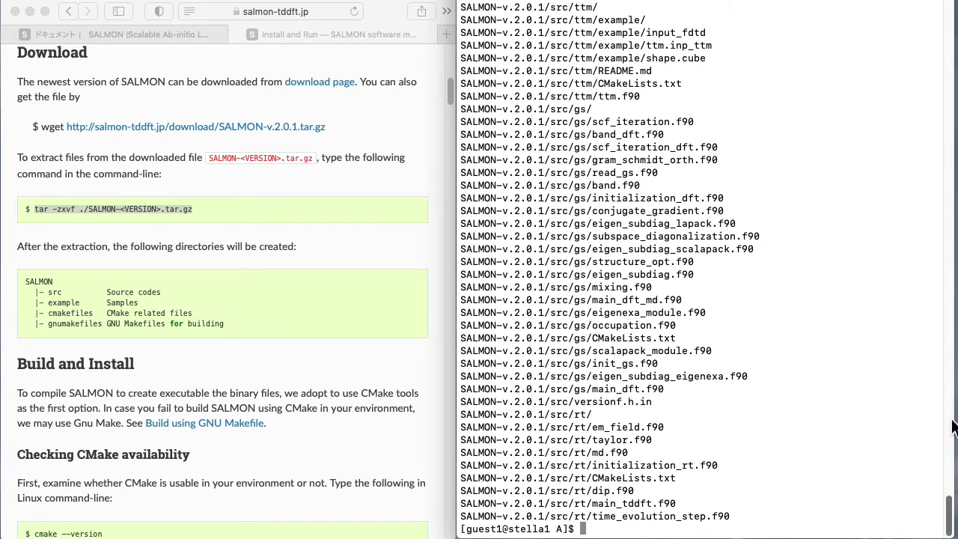
pyautogui.write('ls')
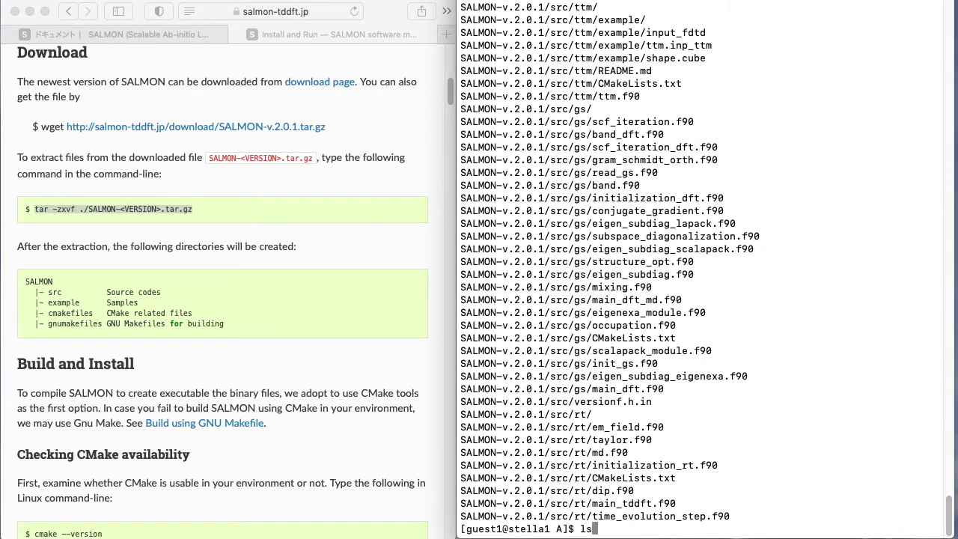
pyautogui.press('Return')
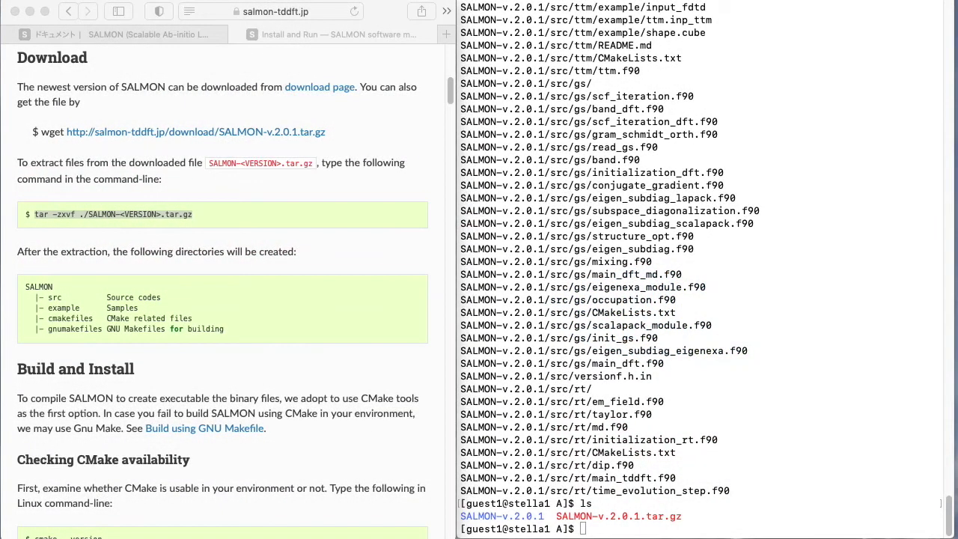
# Scroll the manual to the 'Installation of CMake (pre-compiled binary of Linux)' section.
pyautogui.scroll(-5, 376, 485)
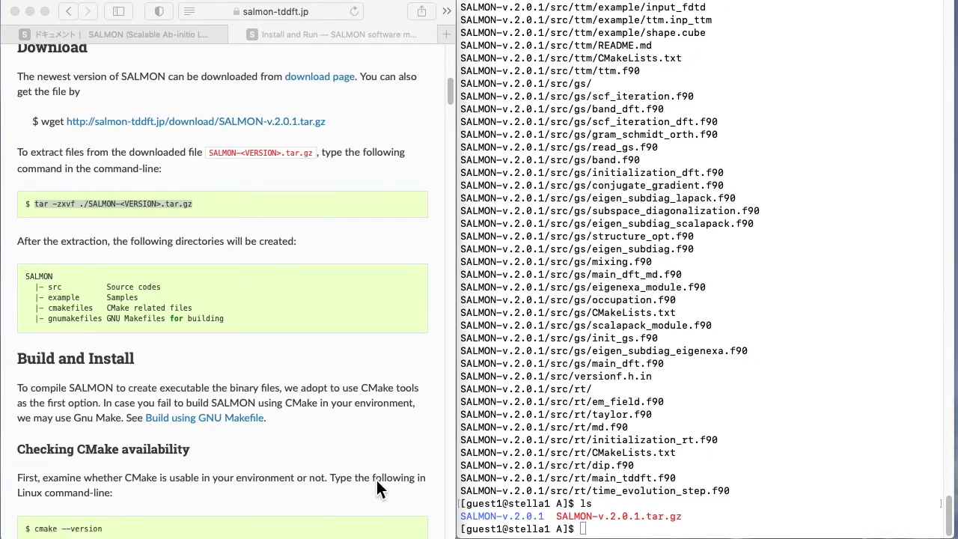
pyautogui.scroll(-2, 376, 488)
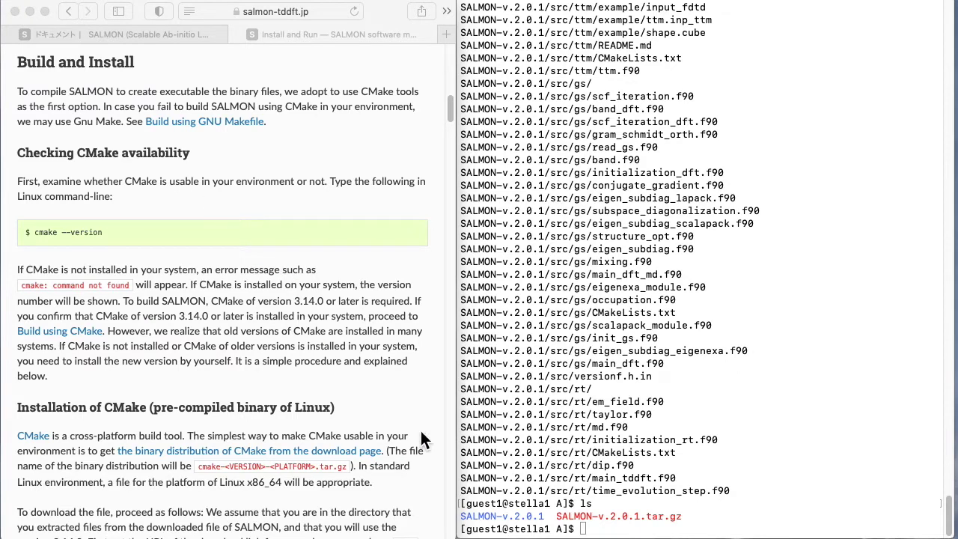
pyautogui.scroll(-3, 421, 433)
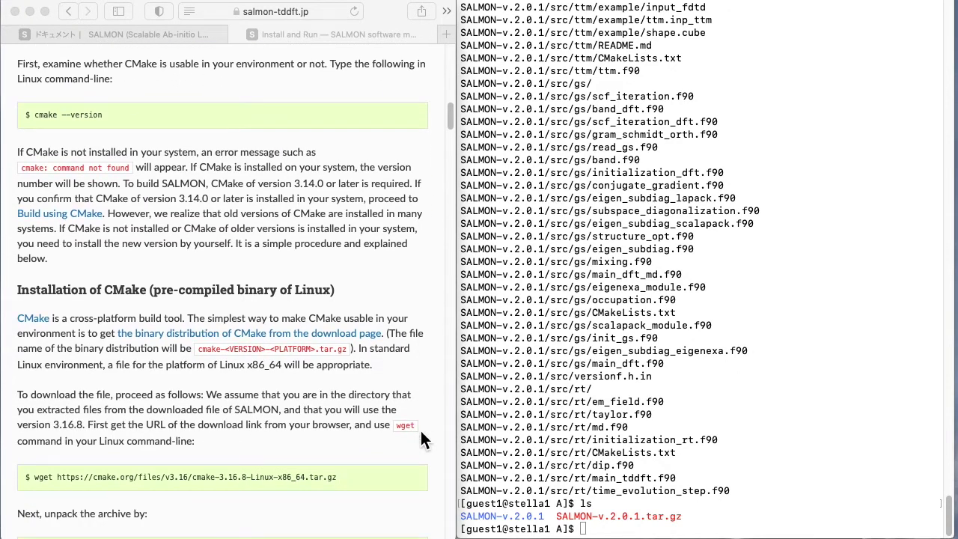
pyautogui.scroll(-5, 421, 434)
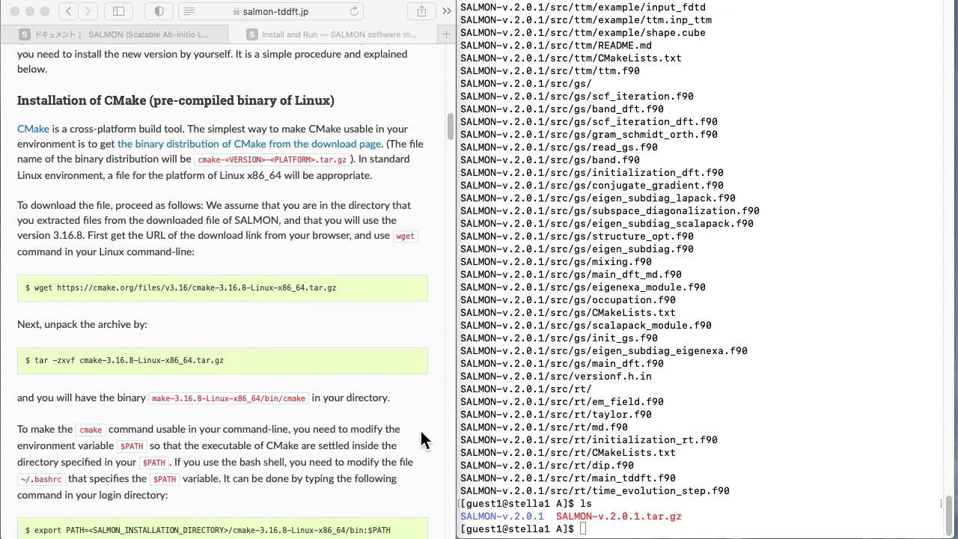
pyautogui.scroll(-2, 421, 440)
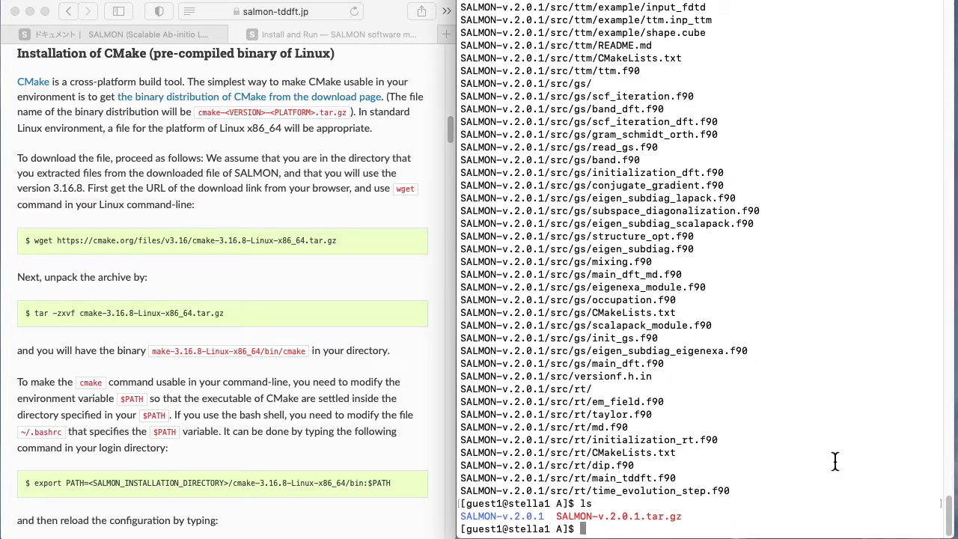
# Create a folder C and move into it.
pyautogui.write('mkdir C')
pyautogui.press('Return')
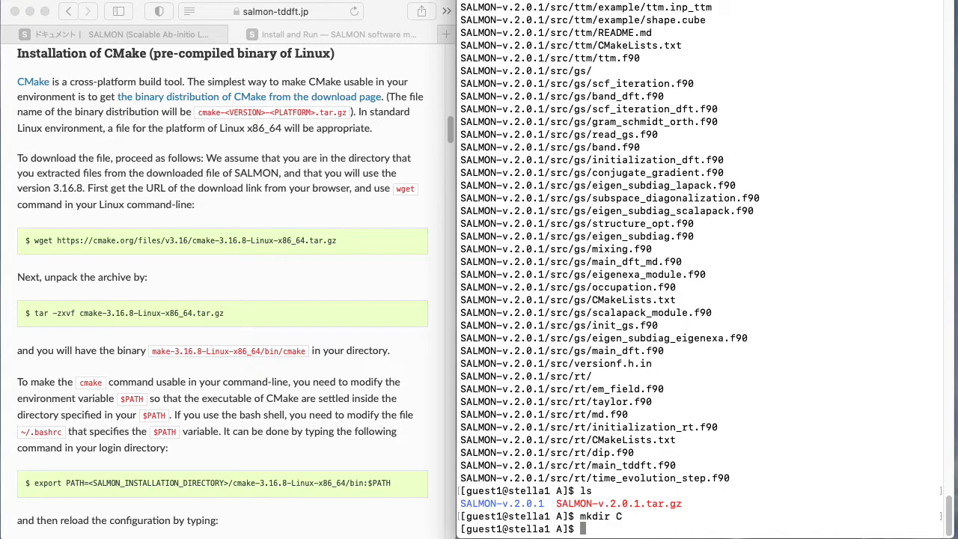
pyautogui.write('cd C')
pyautogui.press('Return')
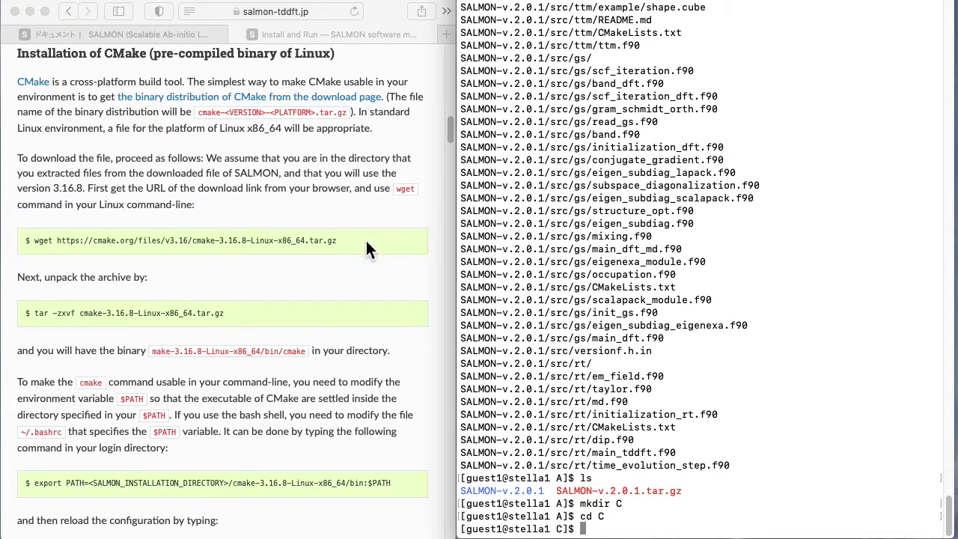
# Download cmake-3.16.8-Linux-x86_64.tar.gz with the guide's wget command and confirm it with ls.
pyautogui.click(334, 283)
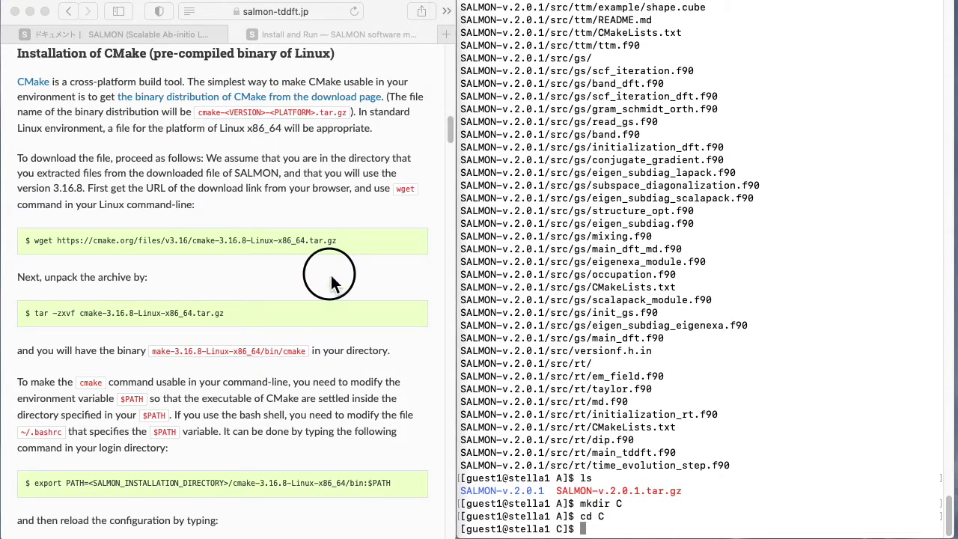
pyautogui.click(35, 241)
pyautogui.moveTo(35, 240); pyautogui.dragTo(340, 241)
pyautogui.press('super+c')
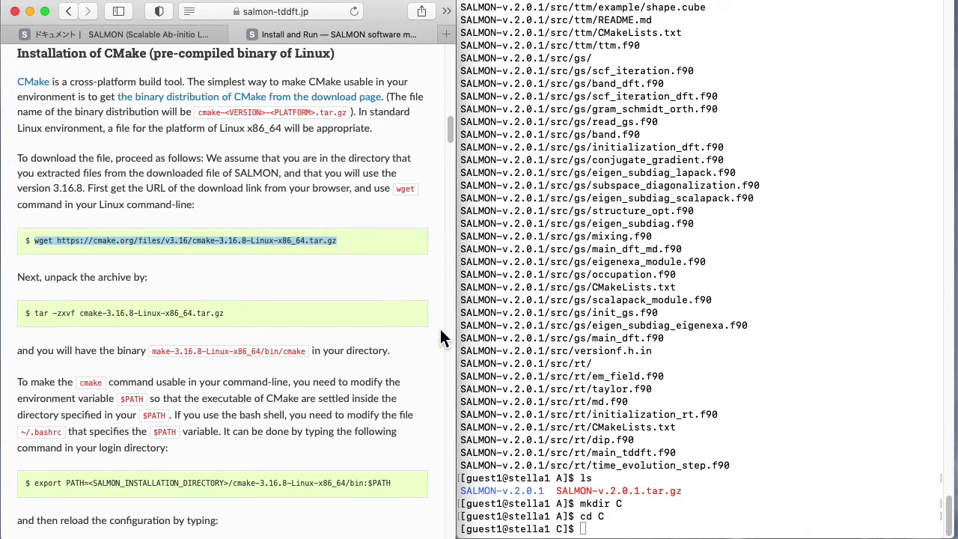
pyautogui.click(744, 466)
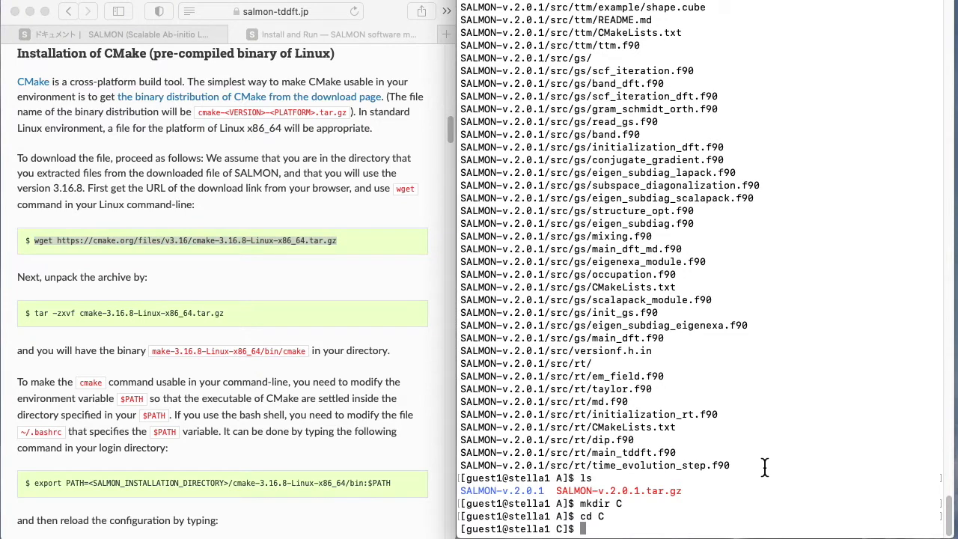
pyautogui.press('super+v')
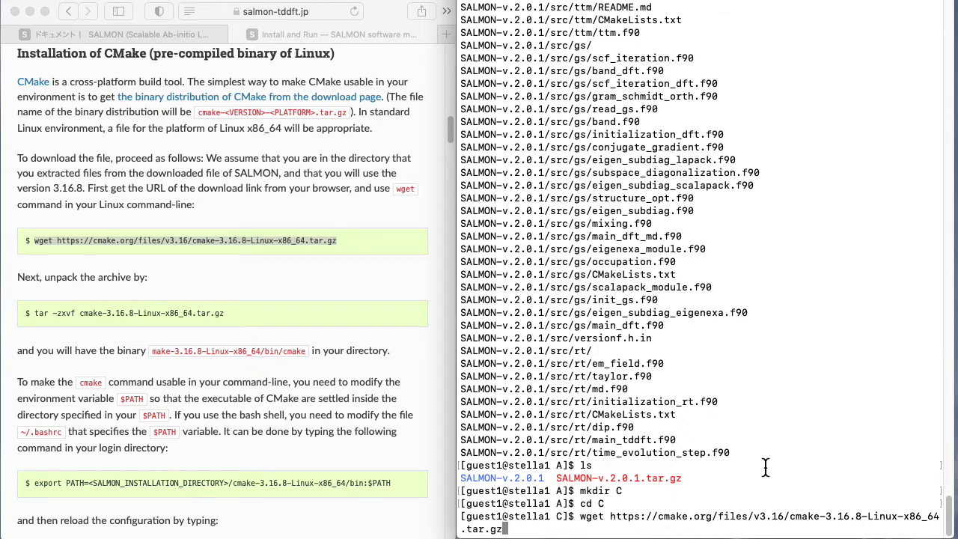
pyautogui.press('Return')
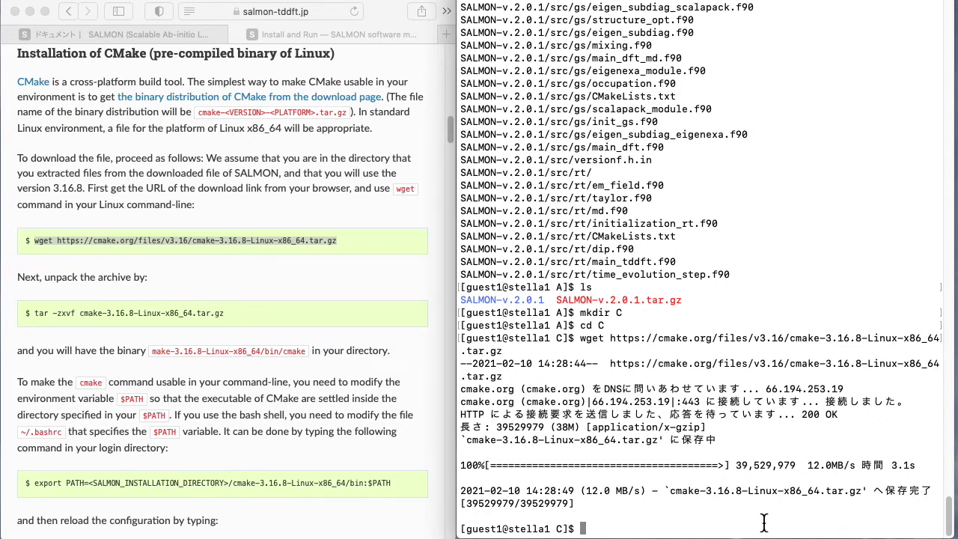
pyautogui.write('ls')
pyautogui.press('Return')
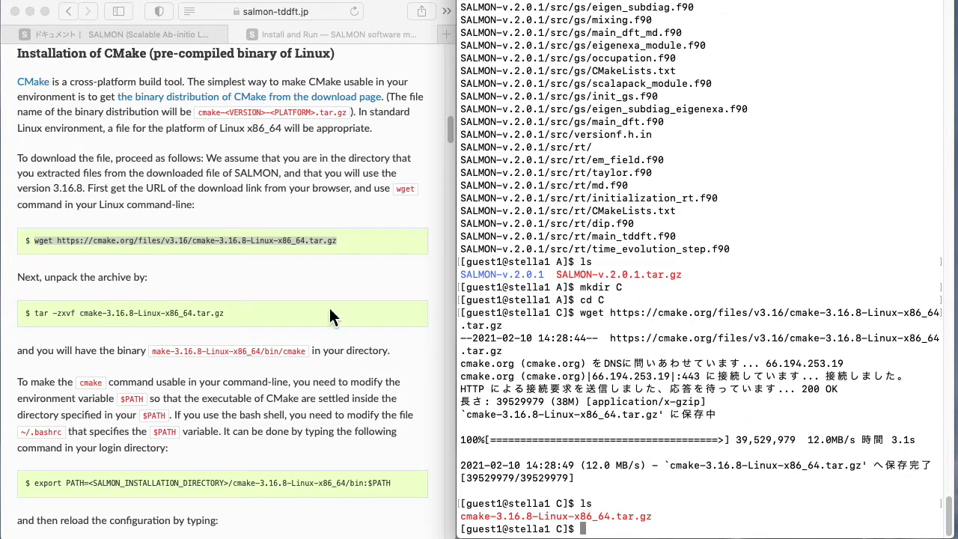
# Extract cmake-3.16.8-Linux-x86_64.tar.gz with the guide's tar -zxvf command and confirm the folder with ls.
pyautogui.click(277, 293)
pyautogui.click(35, 319)
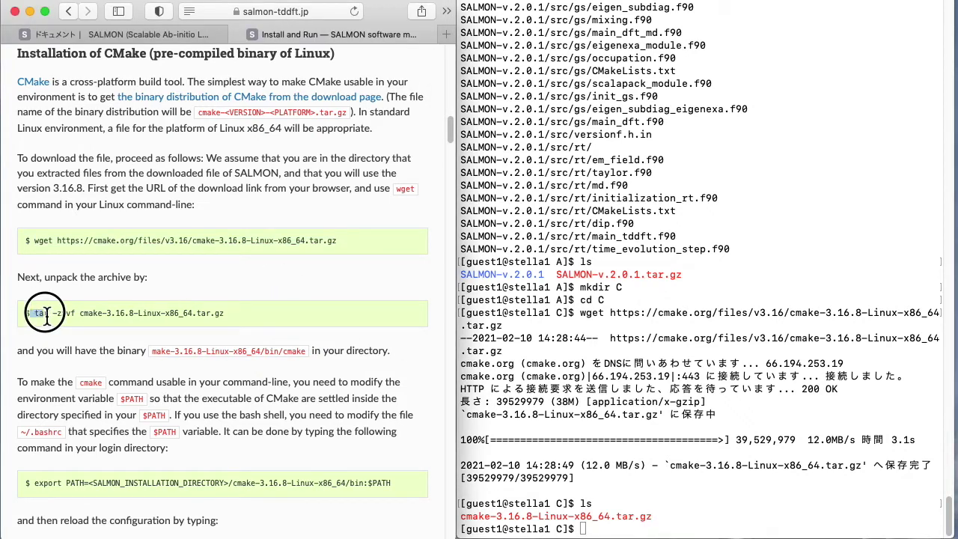
pyautogui.moveTo(35, 317); pyautogui.dragTo(224, 314)
pyautogui.press('super+c')
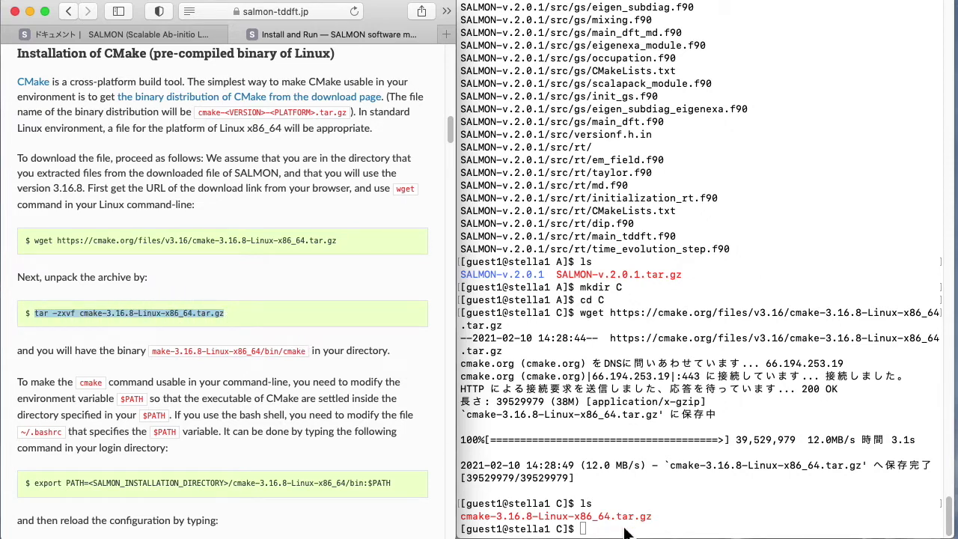
pyautogui.click(748, 521)
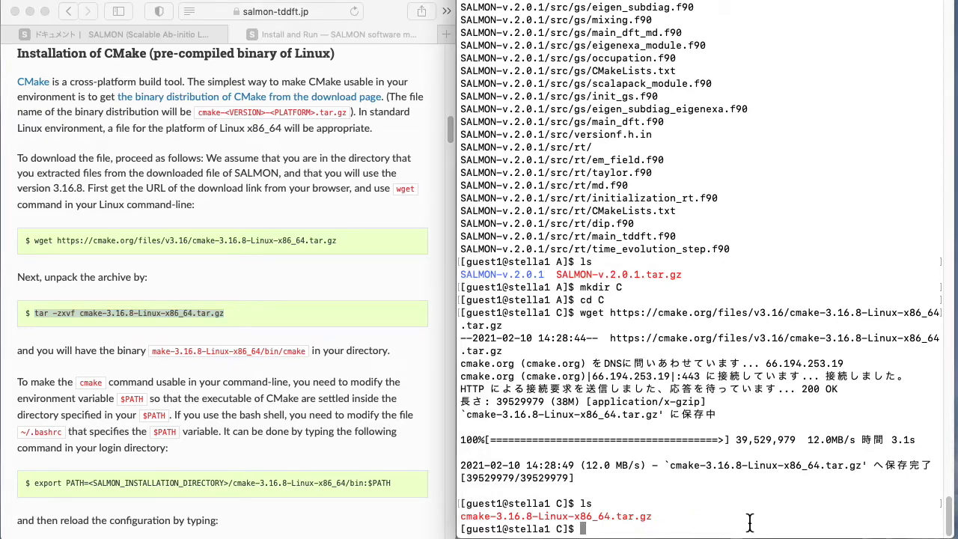
pyautogui.press('super+v')
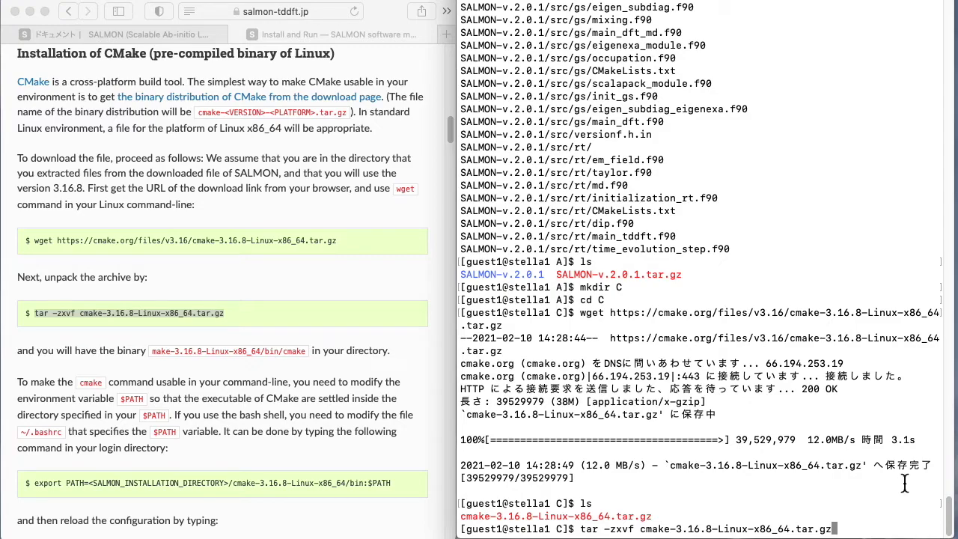
pyautogui.press('Return')
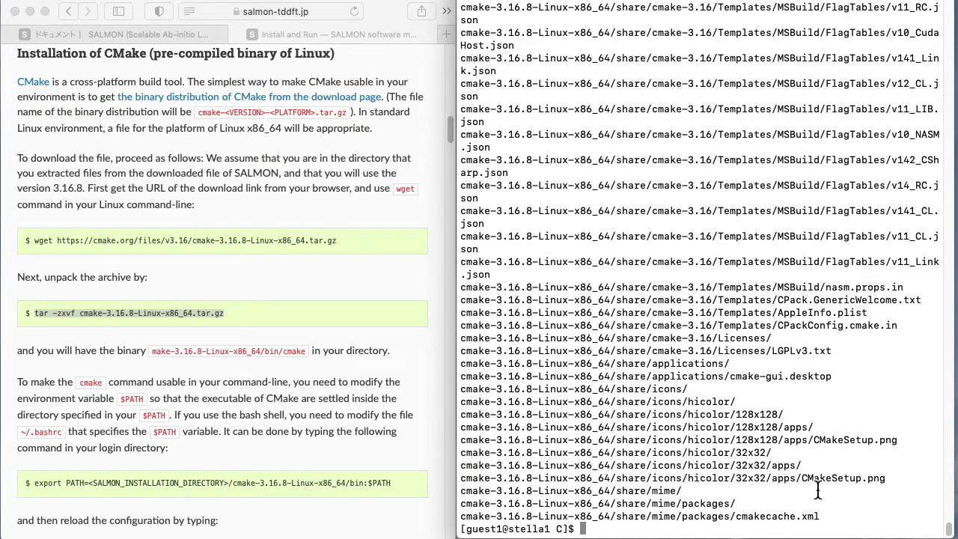
pyautogui.write('ls')
pyautogui.press('Return')
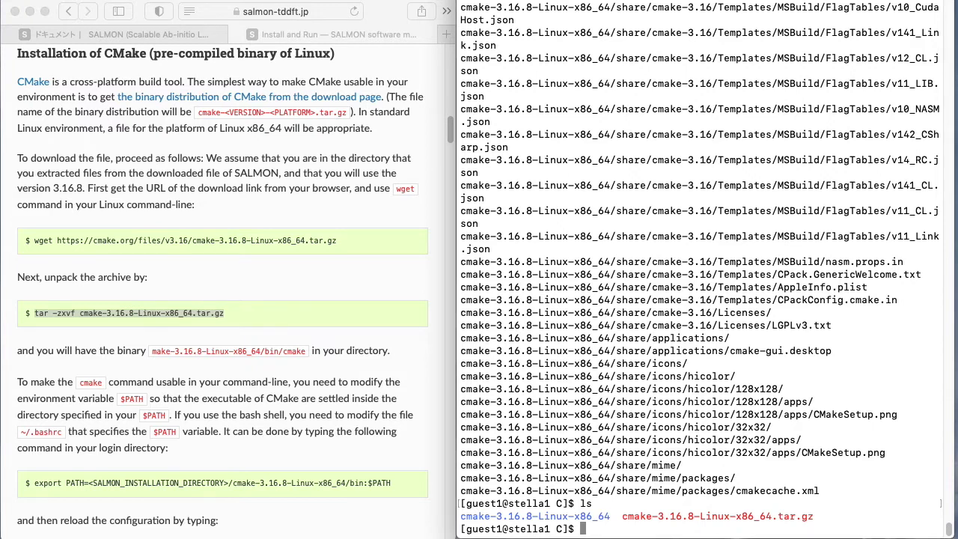
pyautogui.click(347, 363)
# Copy the guide's export PATH command into the terminal.
pyautogui.scroll(-2, 418, 415)
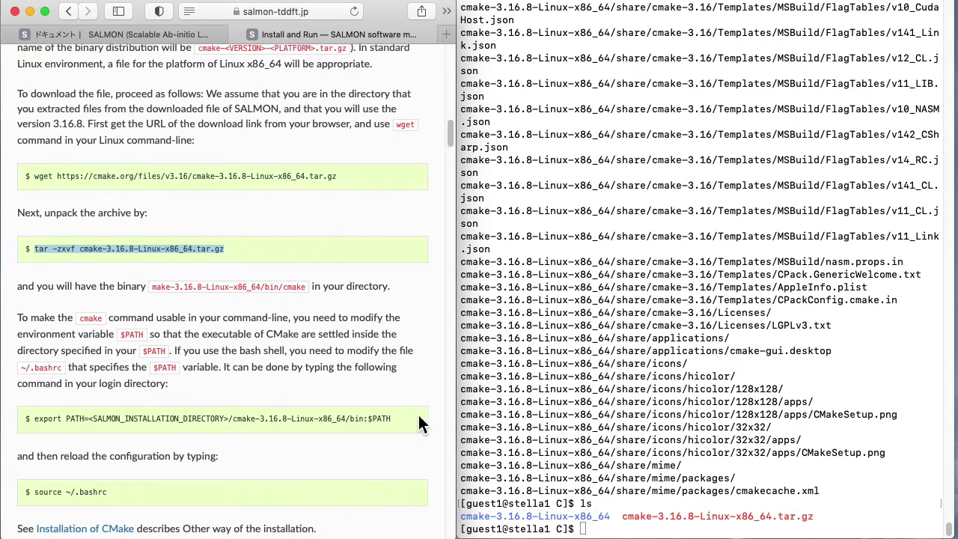
pyautogui.scroll(-5, 418, 416)
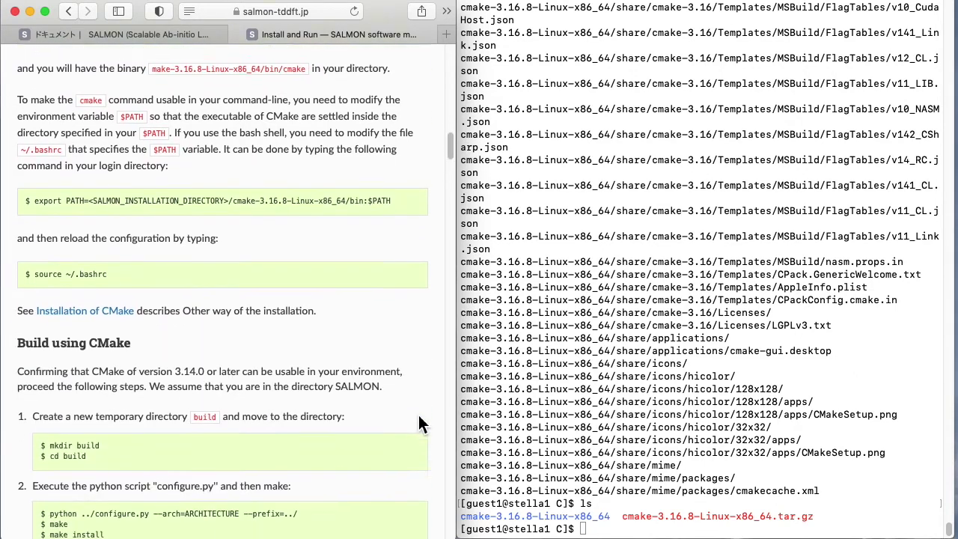
pyautogui.scroll(-1, 418, 424)
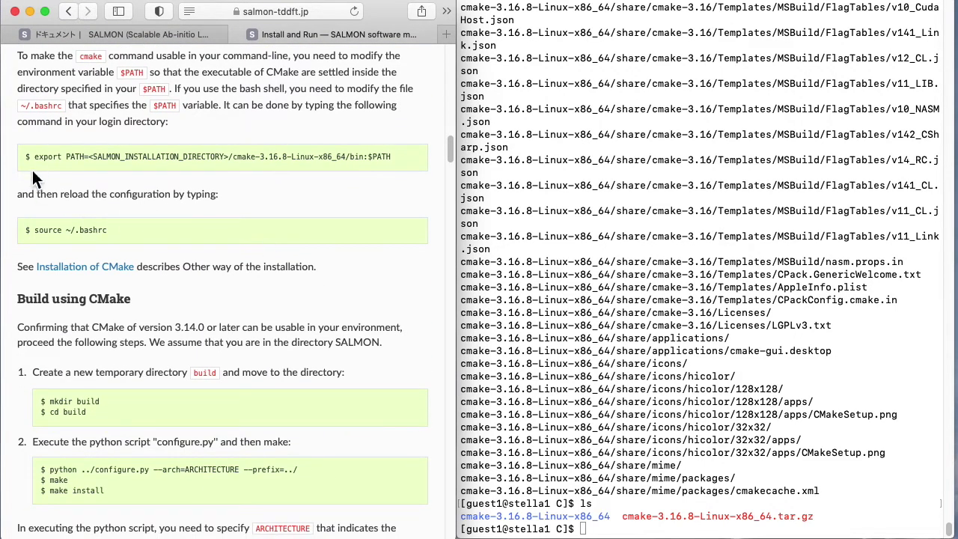
pyautogui.moveTo(34, 160); pyautogui.dragTo(401, 164)
pyautogui.press('super+c')
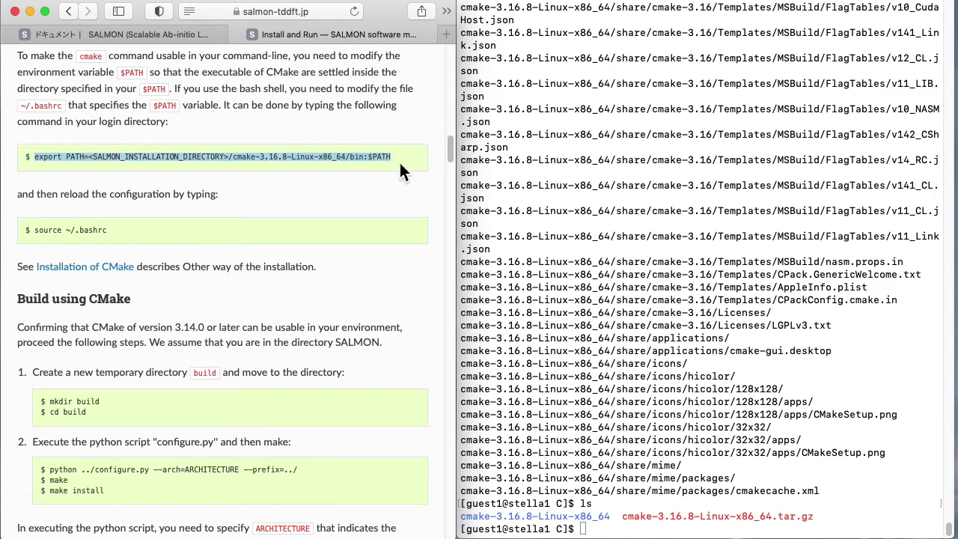
pyautogui.click(595, 529)
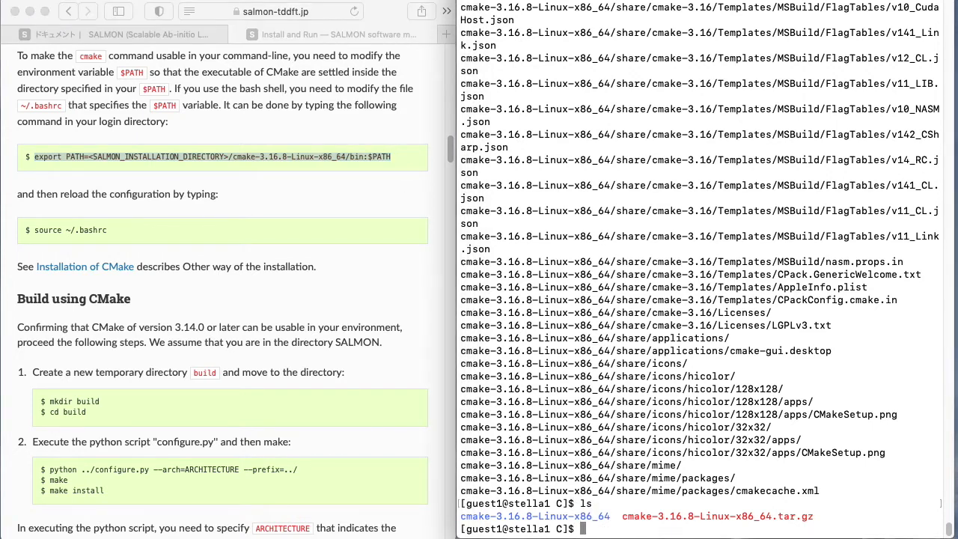
pyautogui.press('super+v')
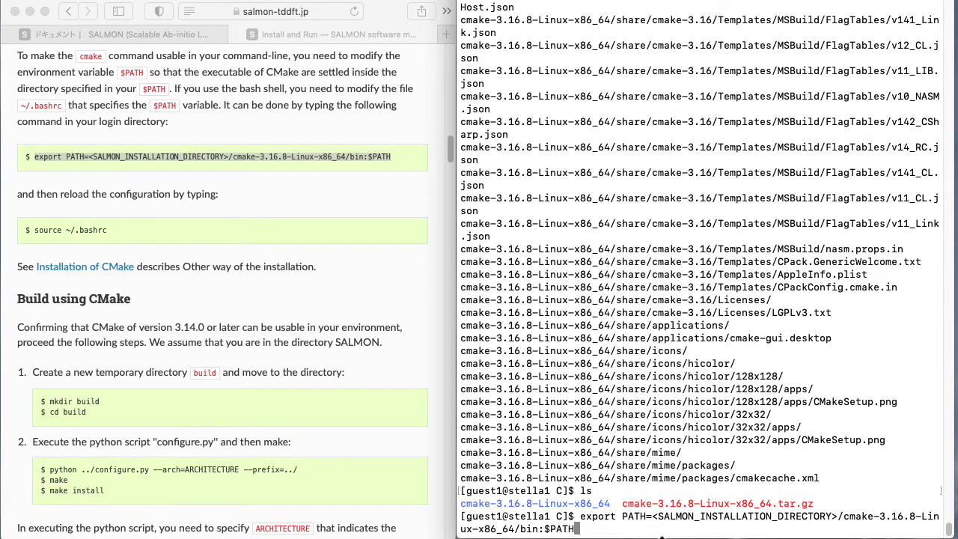
# Replace the installation-directory placeholder with ~/A/C and run the PATH export.
pyautogui.press('Left')
pyautogui.press('Left')
pyautogui.press('Left')
pyautogui.press('Left')
pyautogui.press('Left')
pyautogui.press('Left')
pyautogui.press('Left')
pyautogui.press('Left')
pyautogui.press('Left')
pyautogui.press('Left')
pyautogui.press('Left')
pyautogui.press('Left')
pyautogui.press('Left')
pyautogui.press('Left')
pyautogui.press('Left')
pyautogui.press('Left')
pyautogui.press('Left')
pyautogui.press('Left')
pyautogui.press('Left')
pyautogui.press('Left')
pyautogui.press('Left')
pyautogui.press('Left')
pyautogui.press('Left')
pyautogui.press('Left')
pyautogui.press('Left')
pyautogui.press('Left')
pyautogui.press('Left')
pyautogui.press('Left')
pyautogui.press('Left')
pyautogui.press('Left')
pyautogui.press('Left')
pyautogui.press('Left')
pyautogui.press('BackSpace')
pyautogui.press('BackSpace')
pyautogui.press('BackSpace')
pyautogui.press('BackSpace')
pyautogui.press('BackSpace')
pyautogui.press('BackSpace')
pyautogui.press('BackSpace')
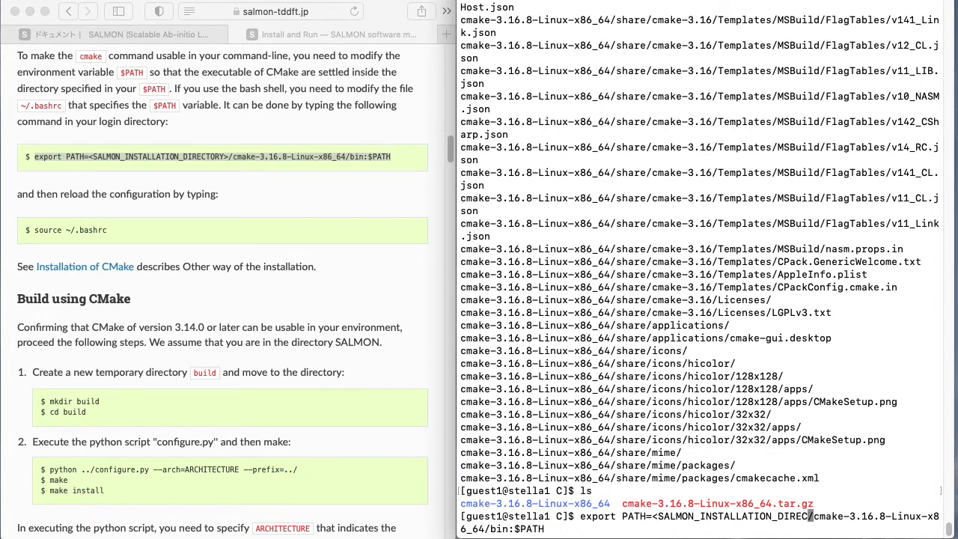
pyautogui.press('BackSpace')
pyautogui.press('BackSpace')
pyautogui.press('BackSpace')
pyautogui.press('BackSpace')
pyautogui.press('BackSpace')
pyautogui.press('BackSpace')
pyautogui.press('BackSpace')
pyautogui.press('BackSpace')
pyautogui.press('BackSpace')
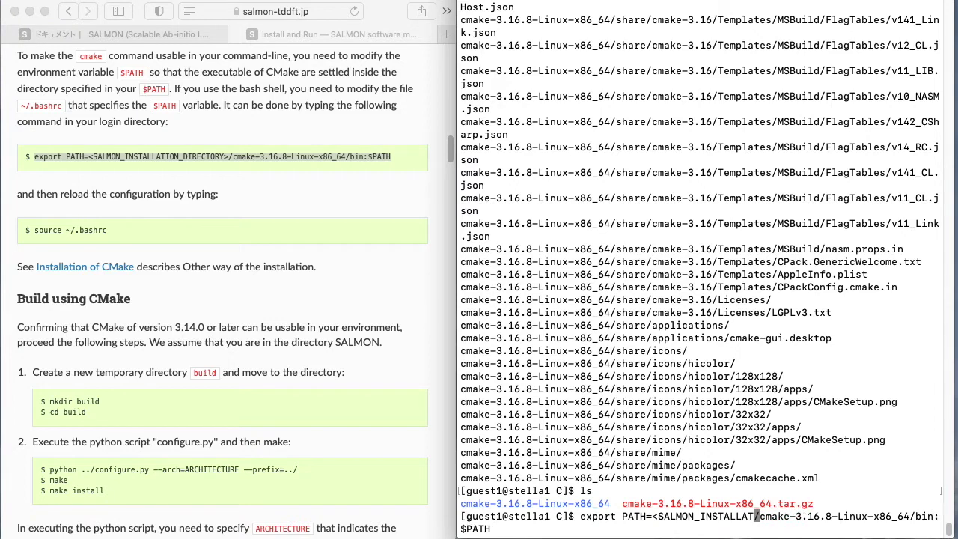
pyautogui.press('BackSpace')
pyautogui.press('BackSpace')
pyautogui.press('BackSpace')
pyautogui.press('BackSpace')
pyautogui.press('BackSpace')
pyautogui.press('BackSpace')
pyautogui.press('BackSpace')
pyautogui.press('BackSpace')
pyautogui.press('BackSpace')
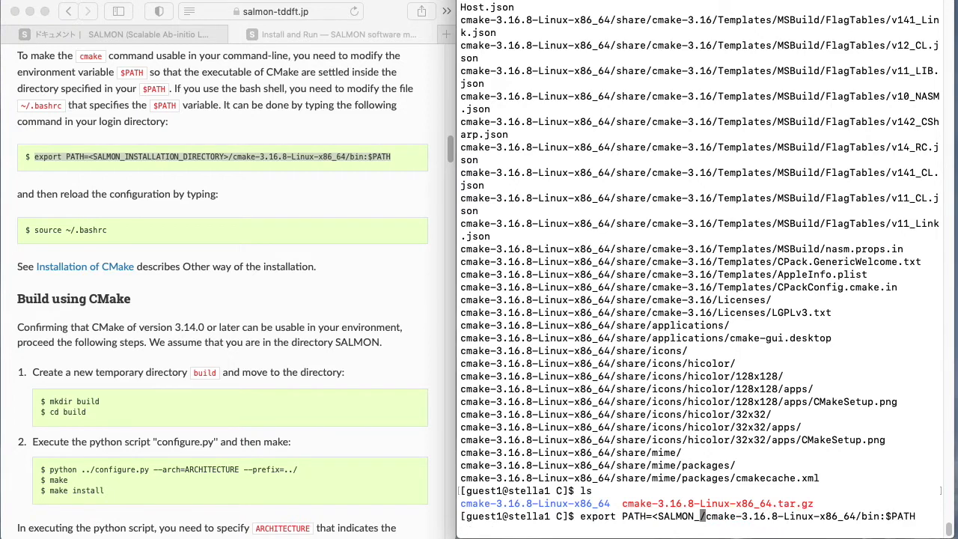
pyautogui.press('BackSpace')
pyautogui.press('BackSpace')
pyautogui.press('BackSpace')
pyautogui.press('BackSpace')
pyautogui.press('BackSpace')
pyautogui.press('BackSpace')
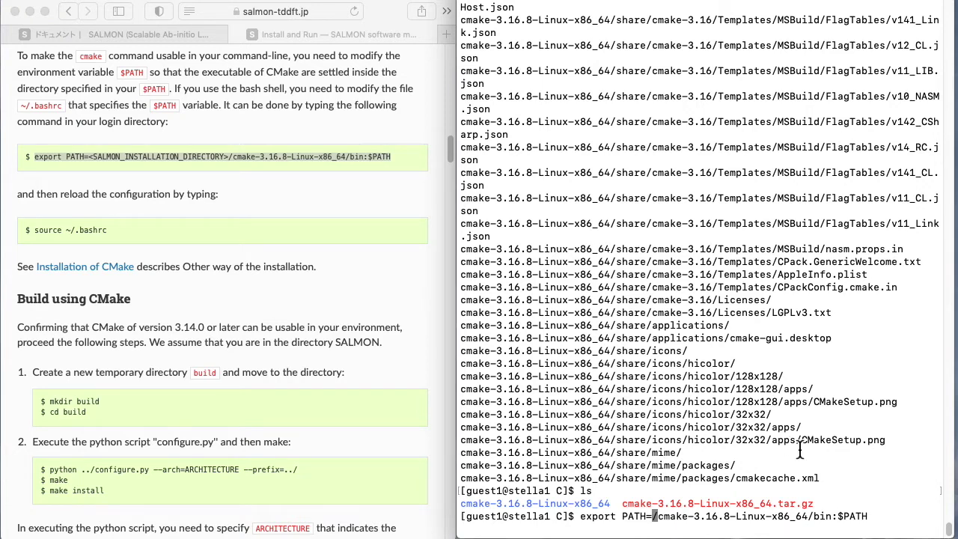
pyautogui.write('~')
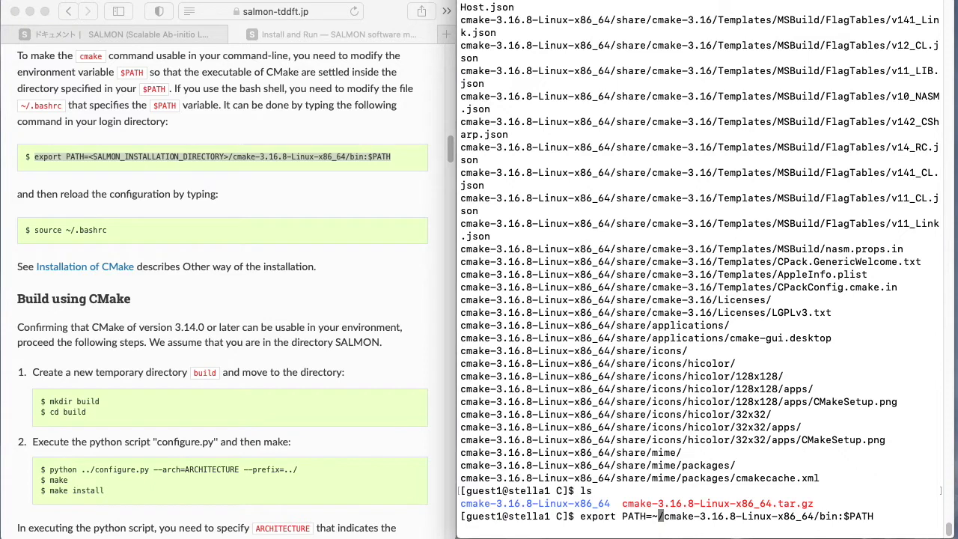
pyautogui.write('/')
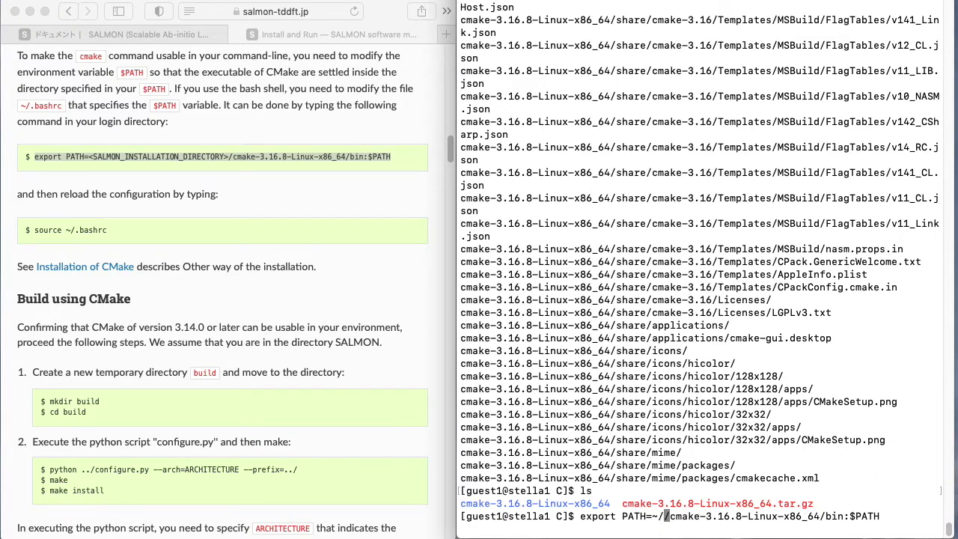
pyautogui.write('A')
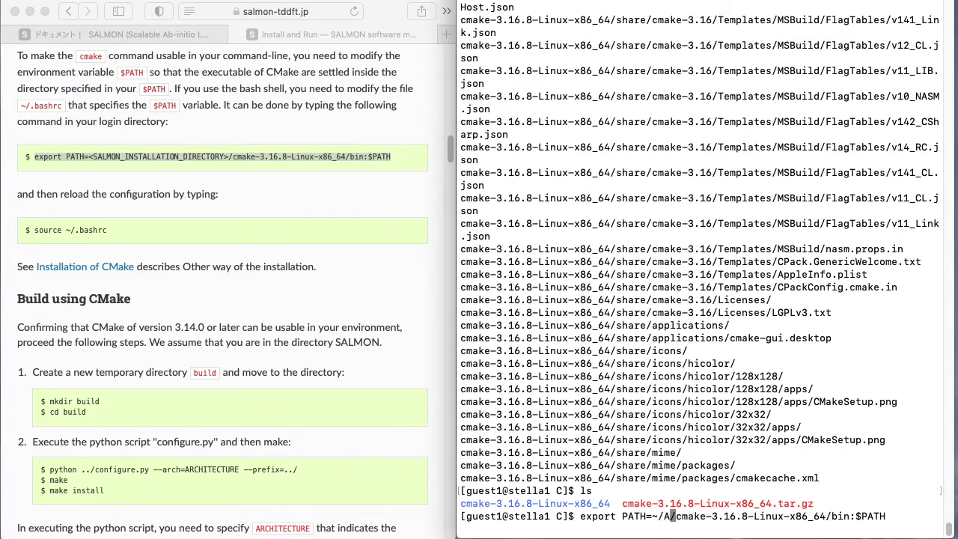
pyautogui.write('/')
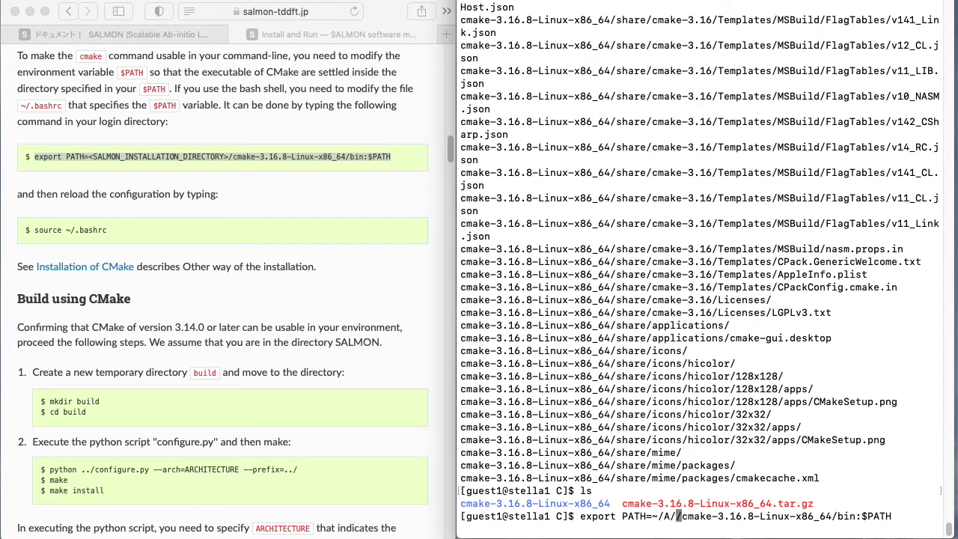
pyautogui.write('C')
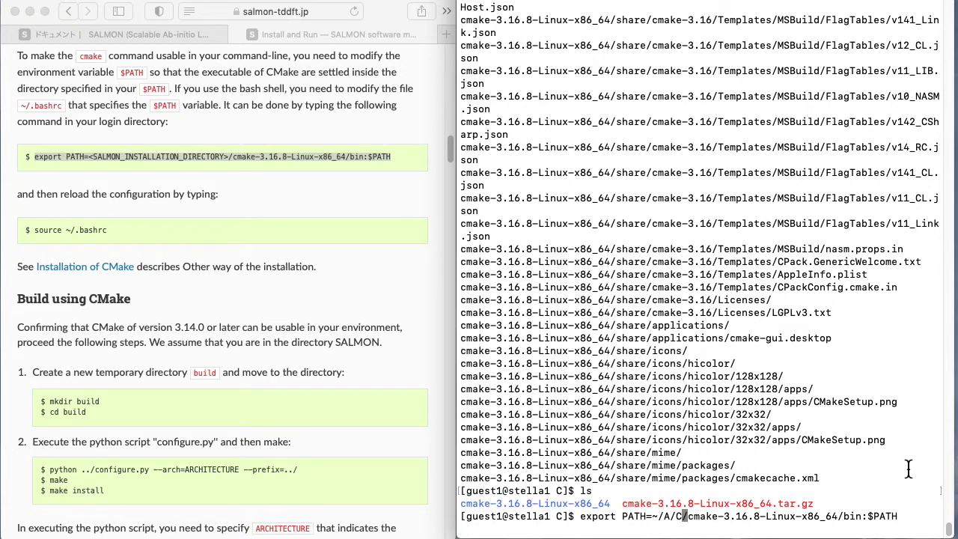
pyautogui.hotkey('ctrl', 'e')
pyautogui.press('Return')
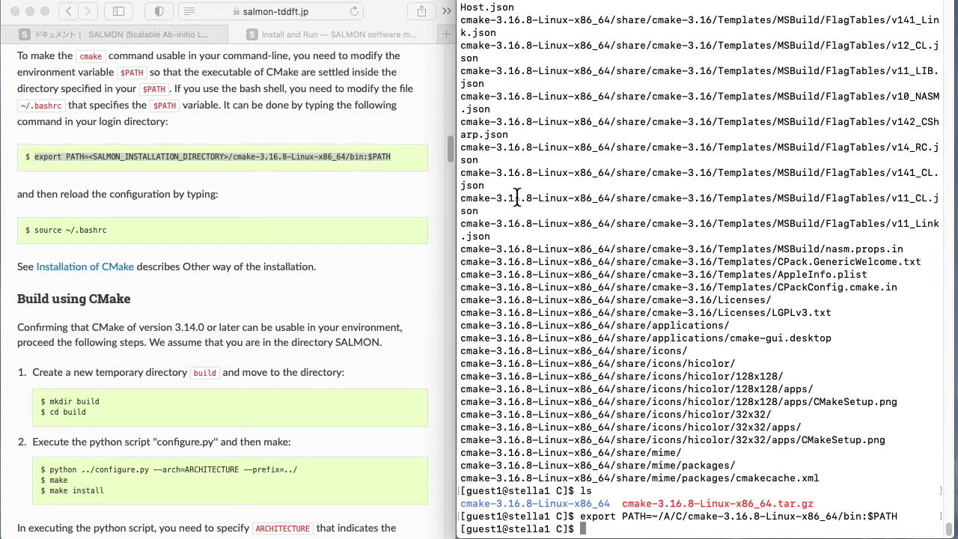
# Run source ~/.bashrc, copied from the installation guide, to reload the updated PATH.
pyautogui.click(299, 197)
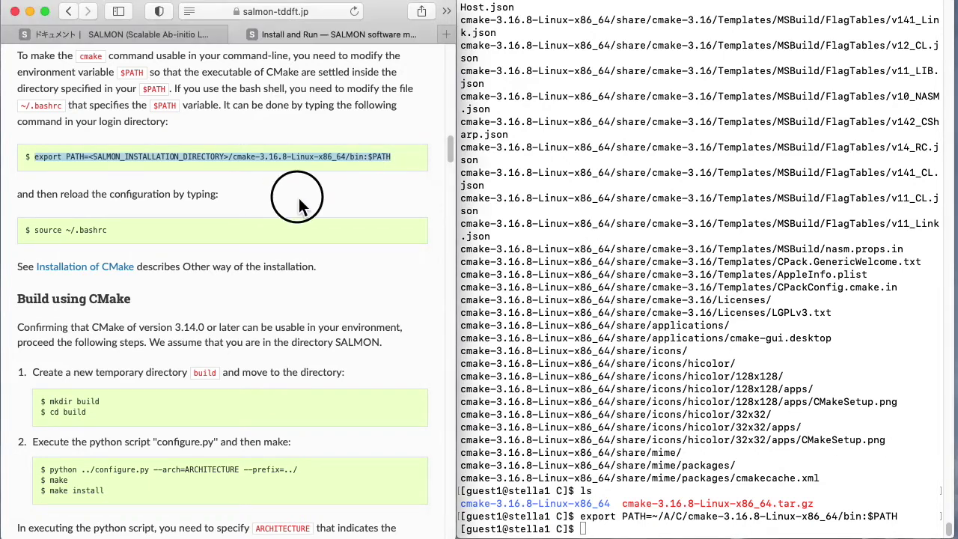
pyautogui.click(34, 231)
pyautogui.moveTo(34, 231); pyautogui.dragTo(114, 235)
pyautogui.press('super+c')
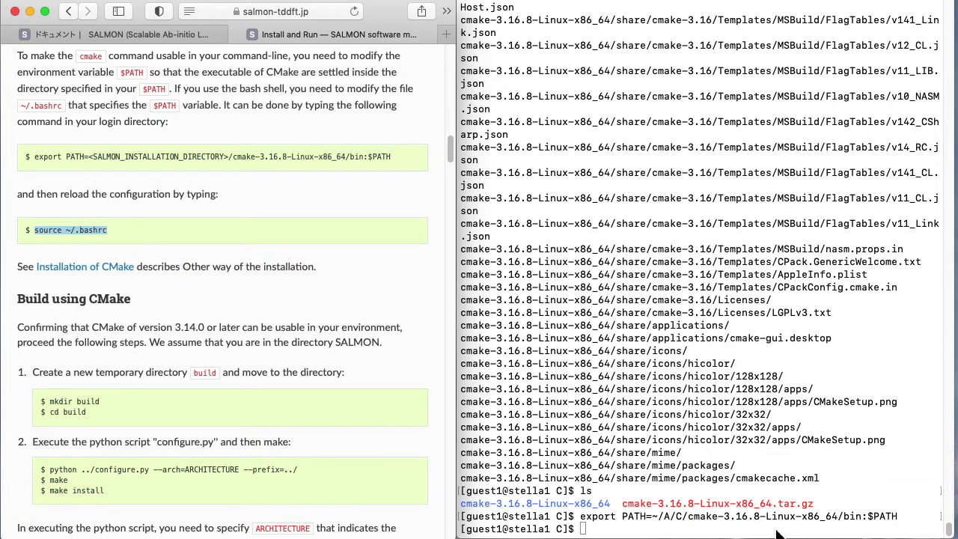
pyautogui.click(776, 530)
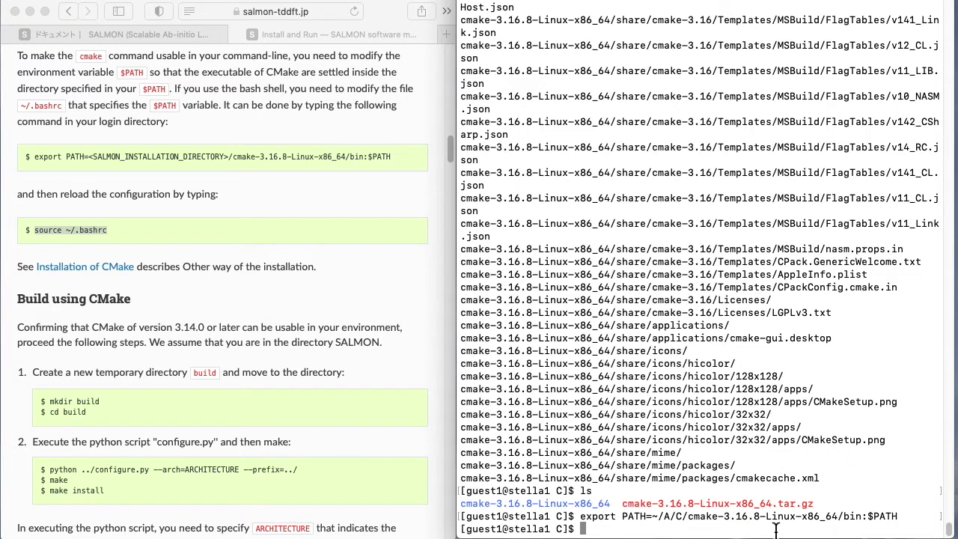
pyautogui.press('super+v')
pyautogui.press('Return')
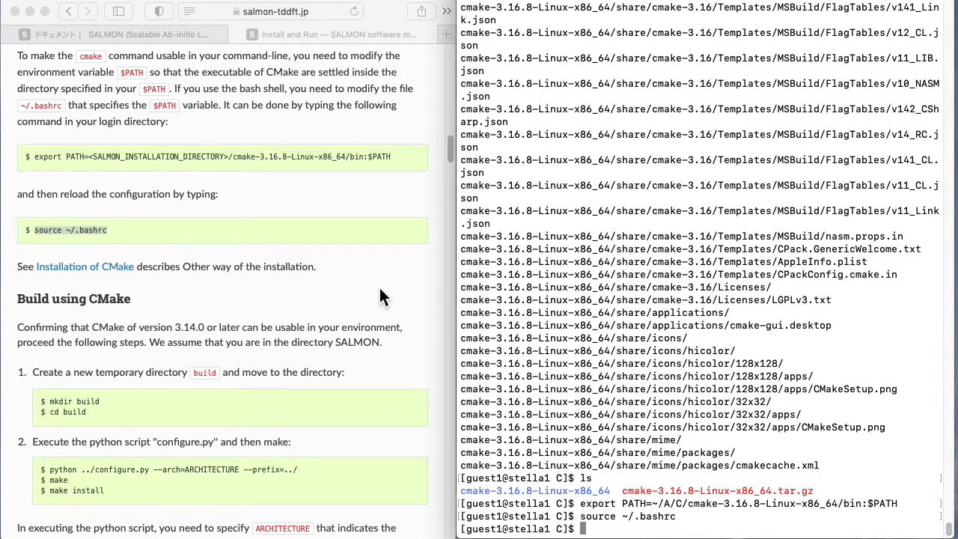
# Run cmake --version from the guide and confirm it reports version 3.16.8.
pyautogui.scroll(10, 269, 321)
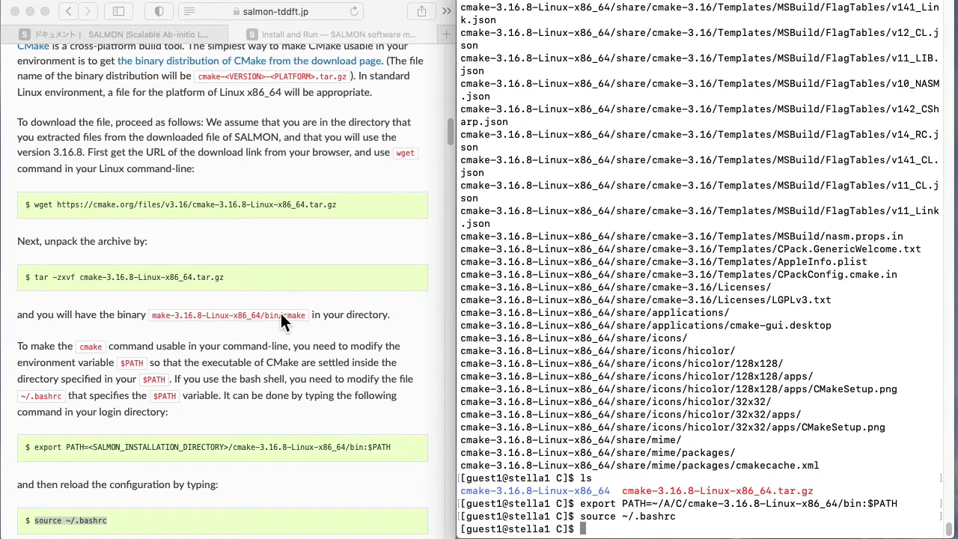
pyautogui.scroll(6, 282, 316)
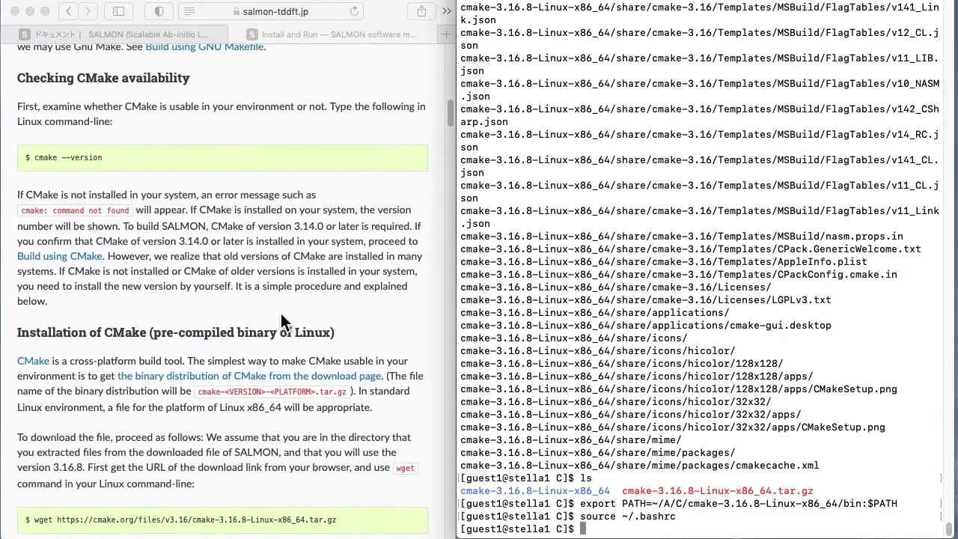
pyautogui.scroll(1, 281, 316)
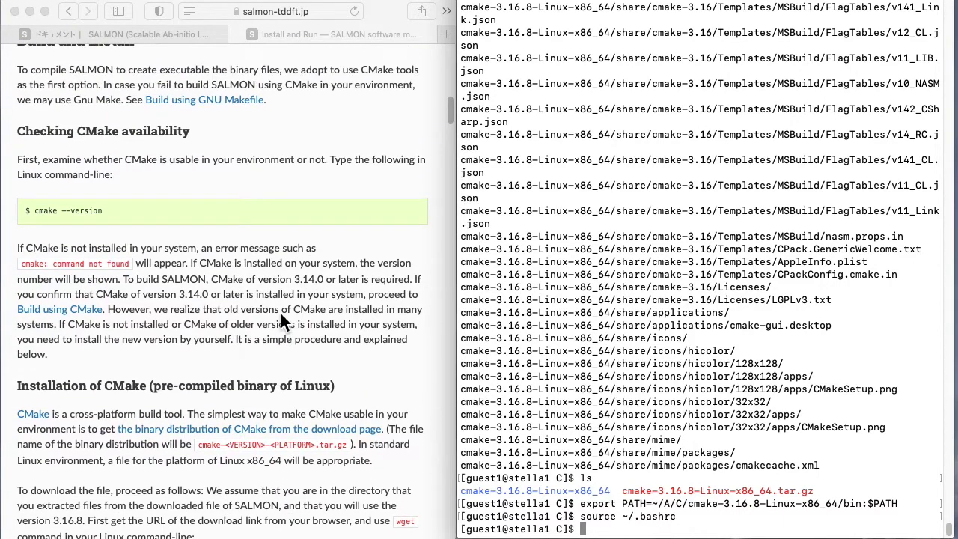
pyautogui.click(35, 212)
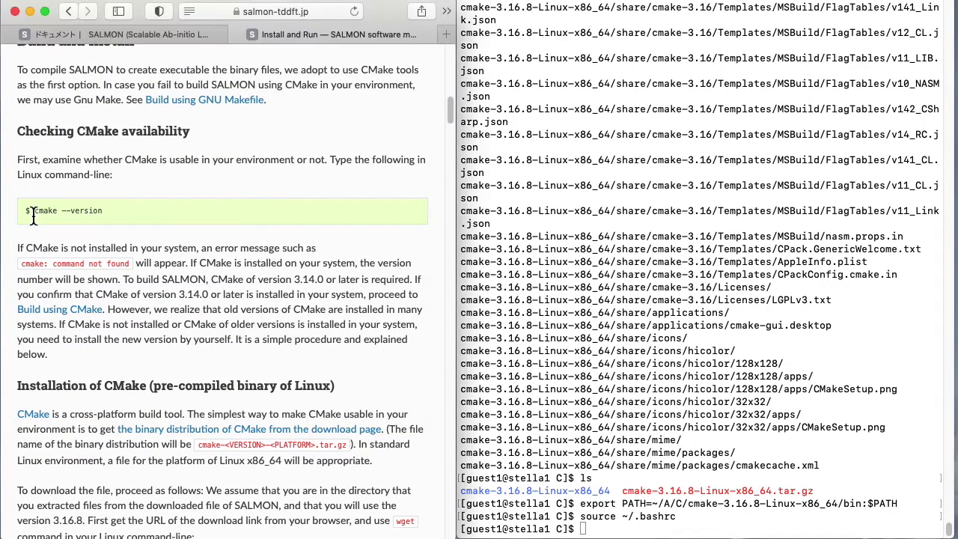
pyautogui.moveTo(35, 211); pyautogui.dragTo(107, 210)
pyautogui.press('super+c')
pyautogui.click(748, 533)
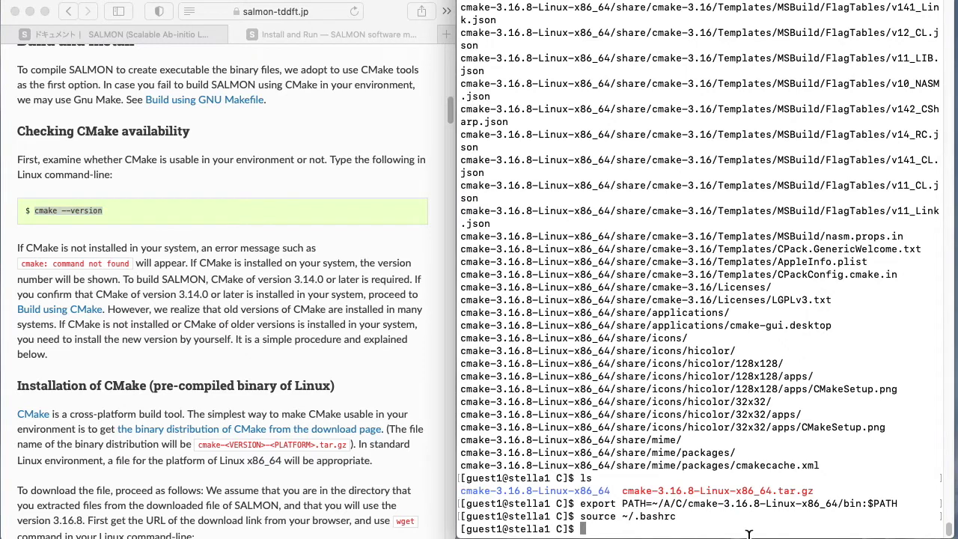
pyautogui.press('super+v')
pyautogui.press('Return')
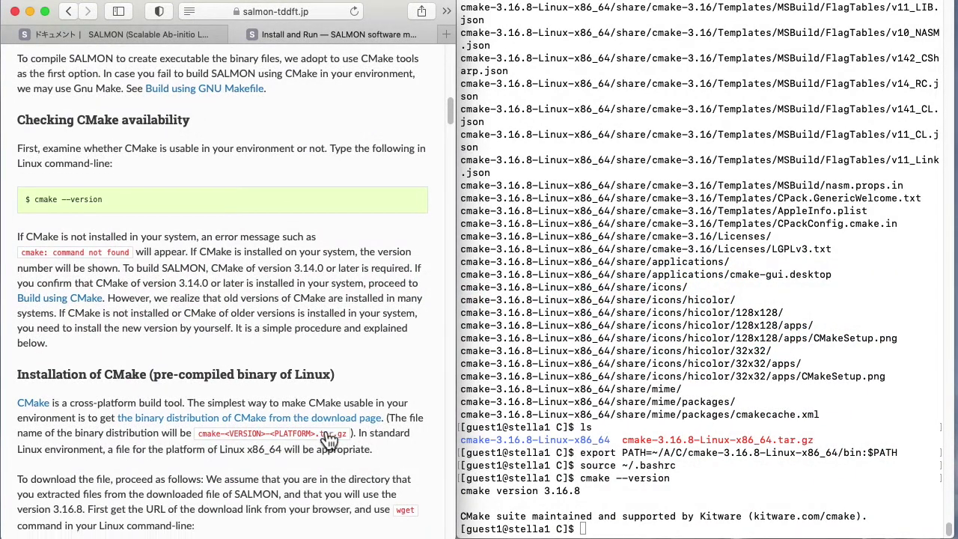
pyautogui.scroll(-5, 327, 438)
pyautogui.scroll(-10, 355, 460)
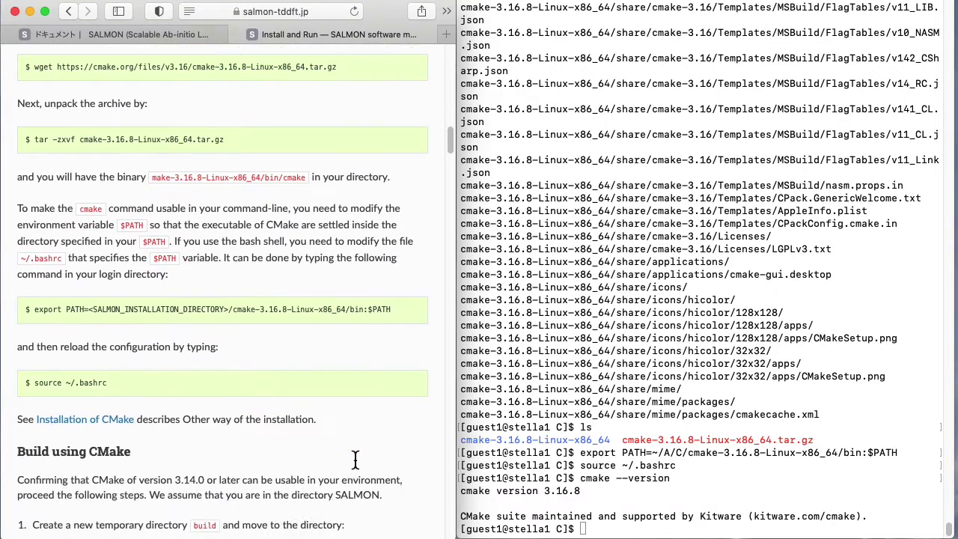
pyautogui.scroll(-4, 355, 462)
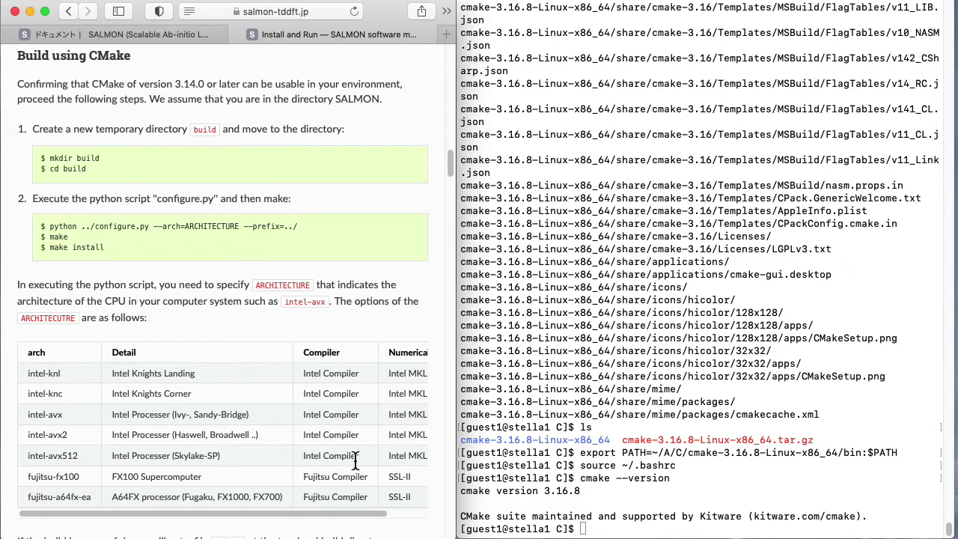
pyautogui.click(834, 480)
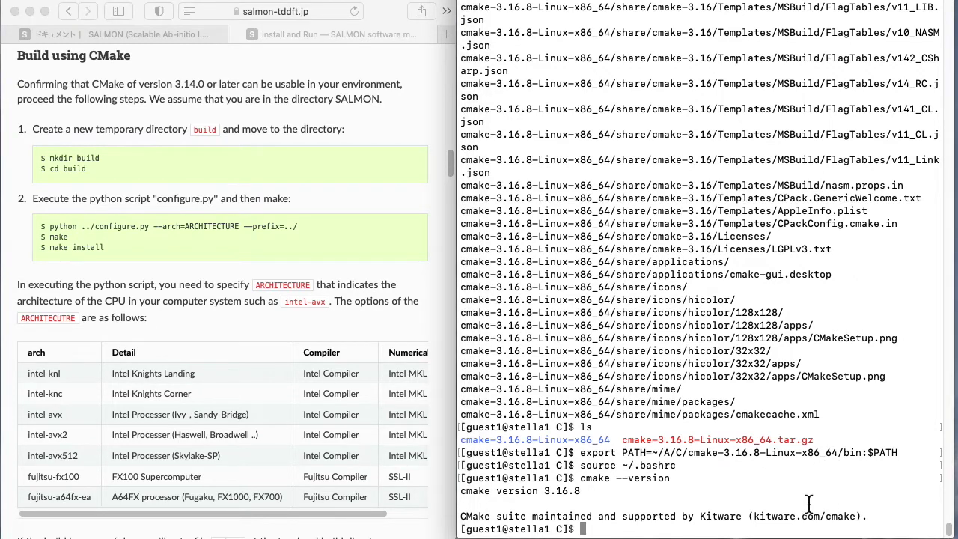
# Change into SALMON-v.2.0.1 and list its contents, such as configure.py, CMakeLists.txt and src.
pyautogui.write('cd ../S')
pyautogui.press('Tab')
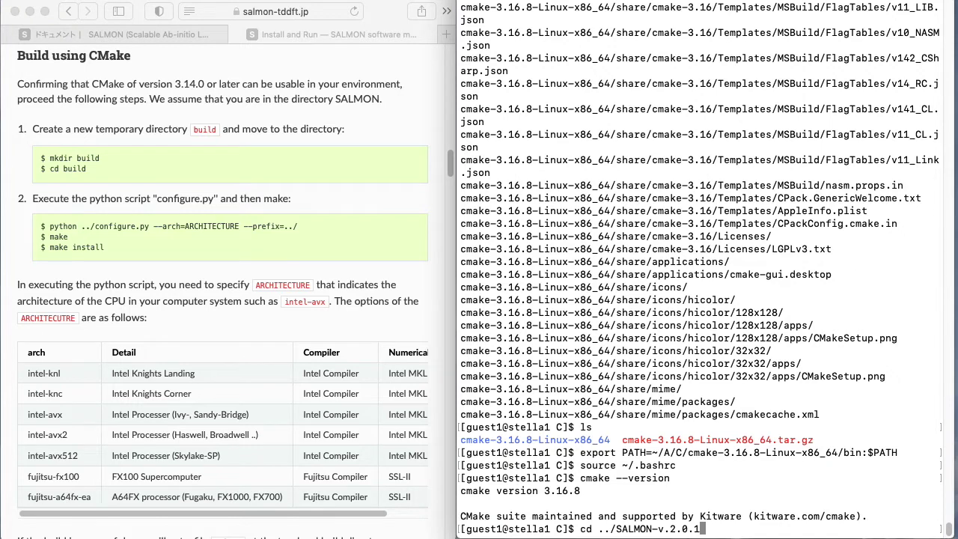
pyautogui.press('Return')
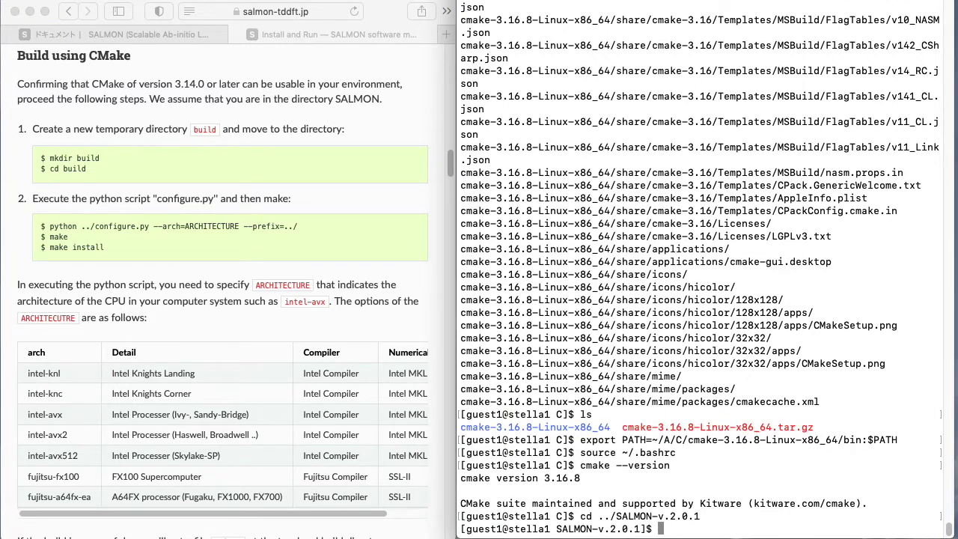
pyautogui.write('ls')
pyautogui.press('Return')
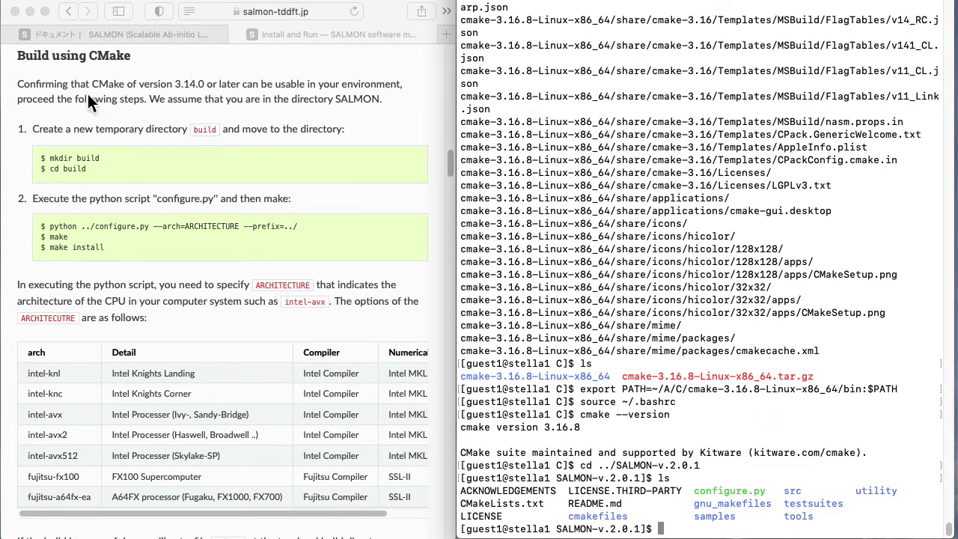
# Create a build directory with the mkdir build command from the guide.
pyautogui.moveTo(100, 158)
pyautogui.mouseDown()
pyautogui.moveTo(46, 158)
pyautogui.moveTo(101, 159)
pyautogui.mouseUp()
pyautogui.press('super+c')
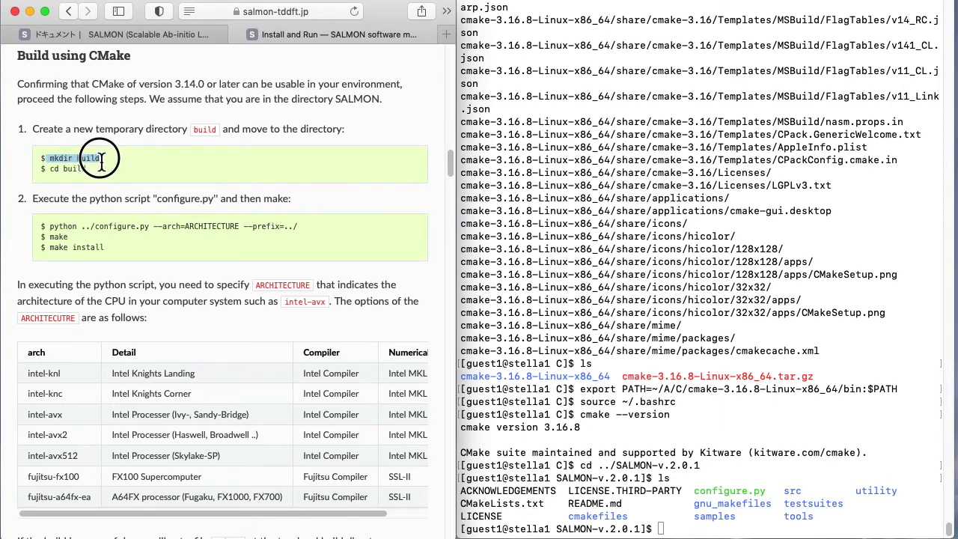
pyautogui.click(754, 526)
pyautogui.press('super+v')
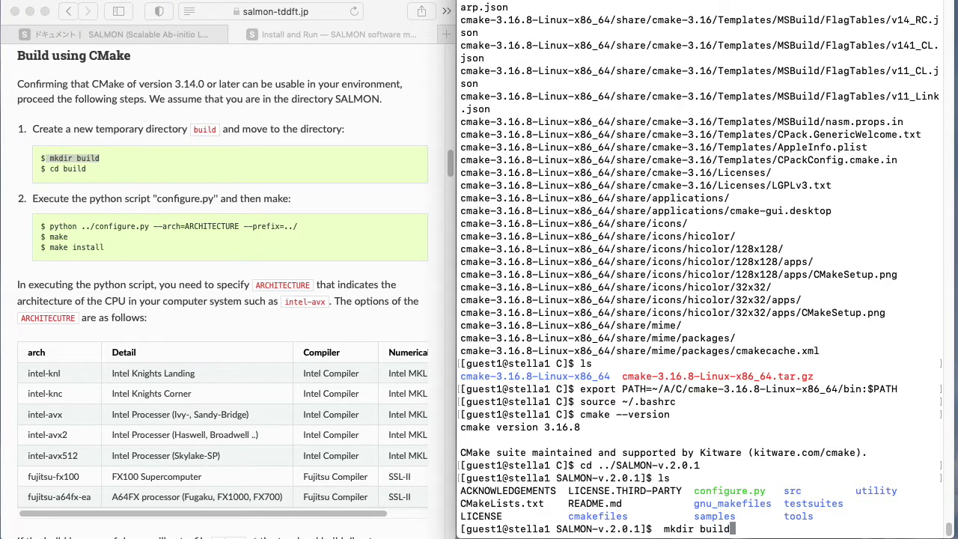
pyautogui.press('Return')
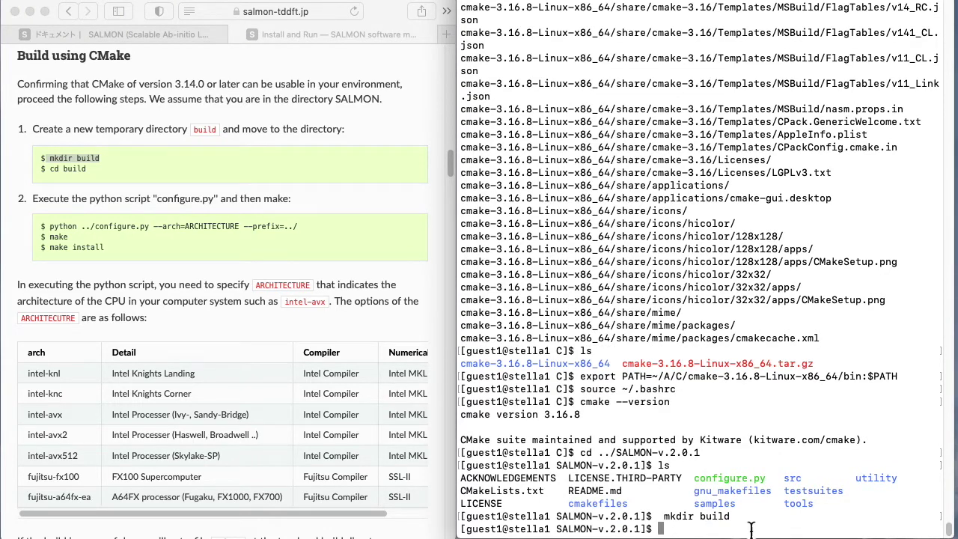
# Move into the new build directory with cd build.
pyautogui.click(250, 171)
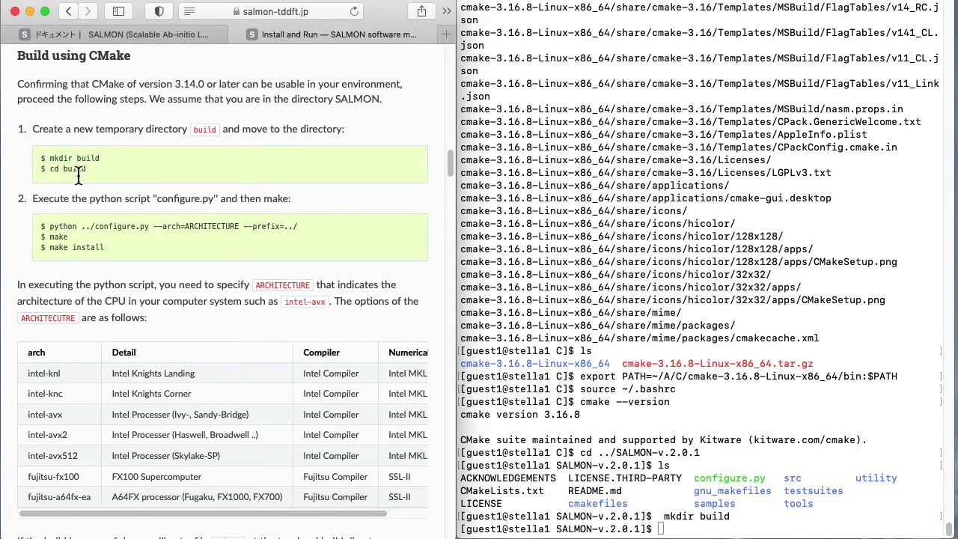
pyautogui.moveTo(49, 168); pyautogui.dragTo(87, 169)
pyautogui.press('super+c')
pyautogui.click(758, 533)
pyautogui.press('super+v')
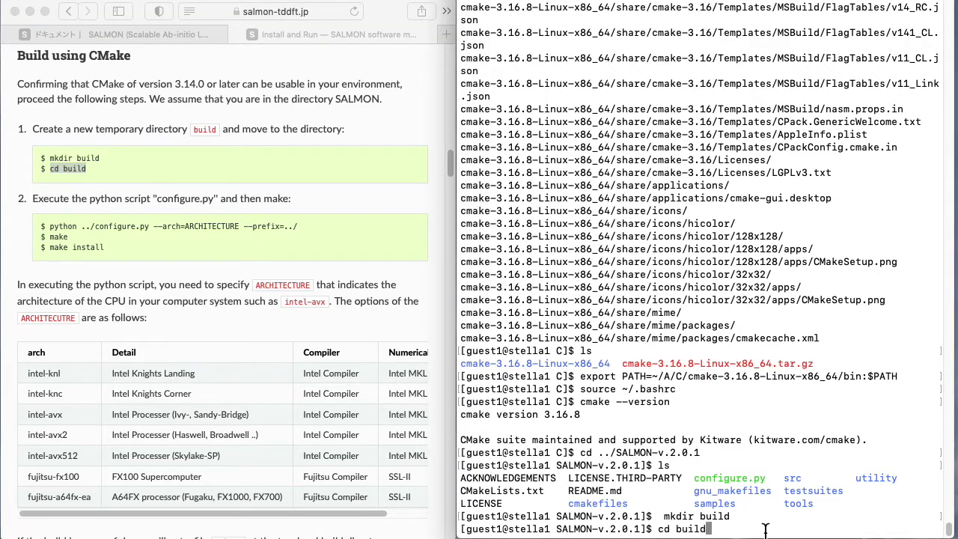
pyautogui.press('Return')
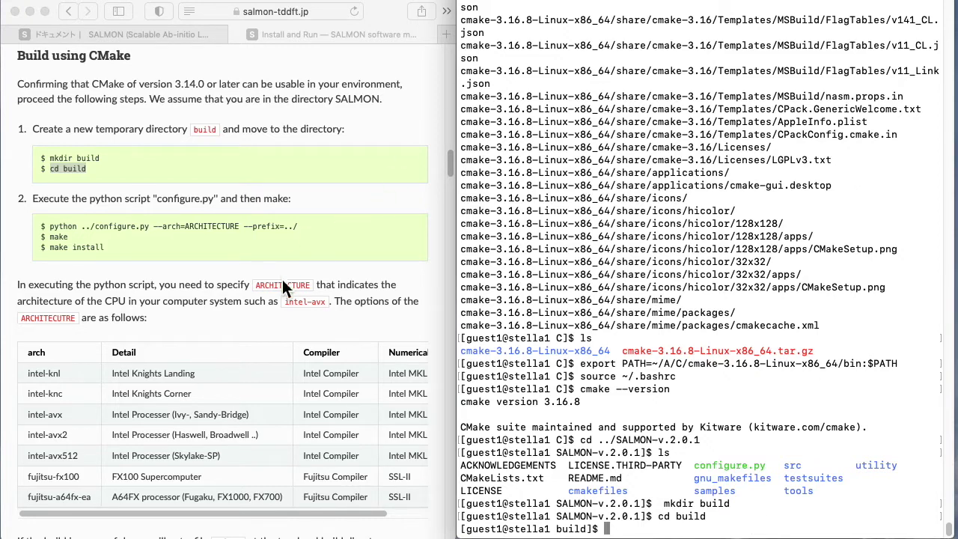
# Paste python ../configure.py --arch=ARCHITECTURE --prefix=../ and delete the ARCHITECTURE placeholder.
pyautogui.scroll(-4, 306, 329)
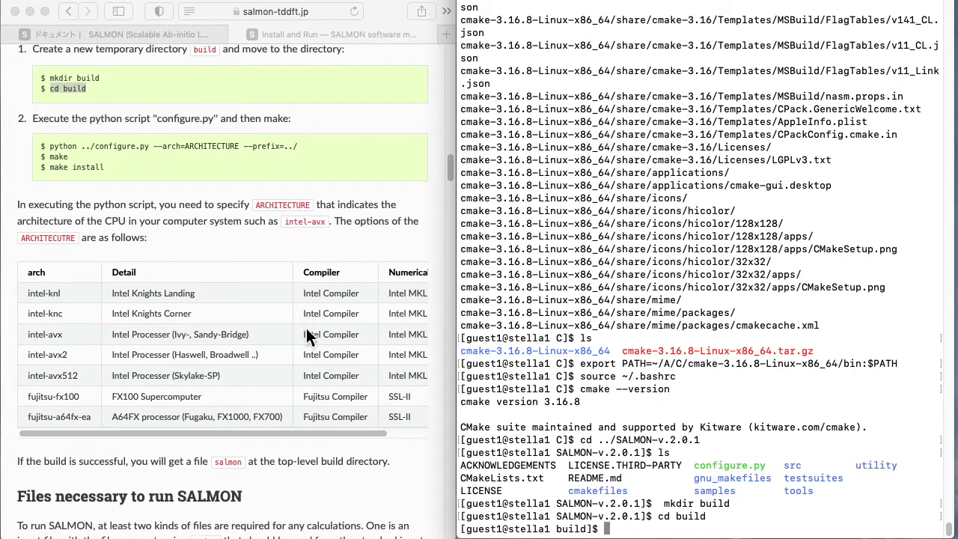
pyautogui.scroll(-1, 306, 327)
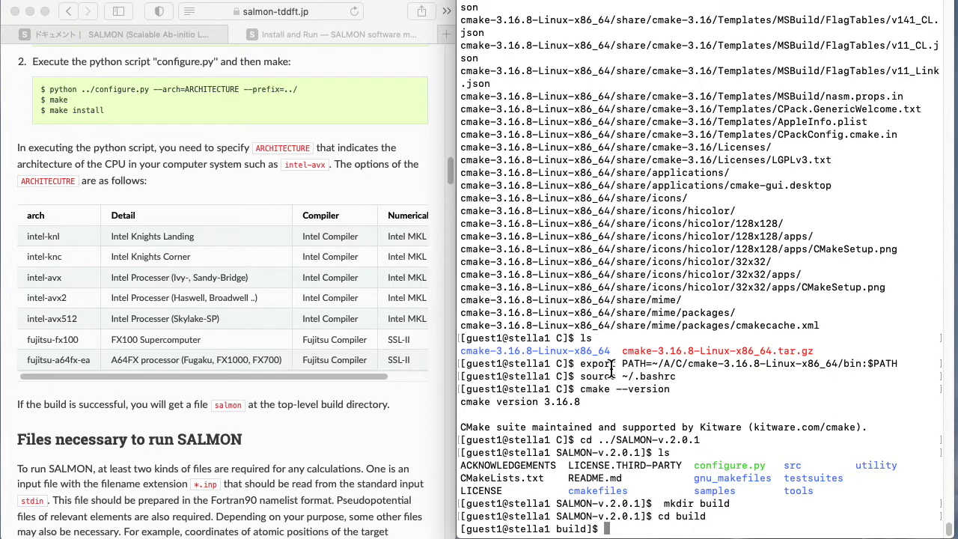
pyautogui.click(90, 98)
pyautogui.moveTo(50, 89); pyautogui.dragTo(304, 91)
pyautogui.press('super+c')
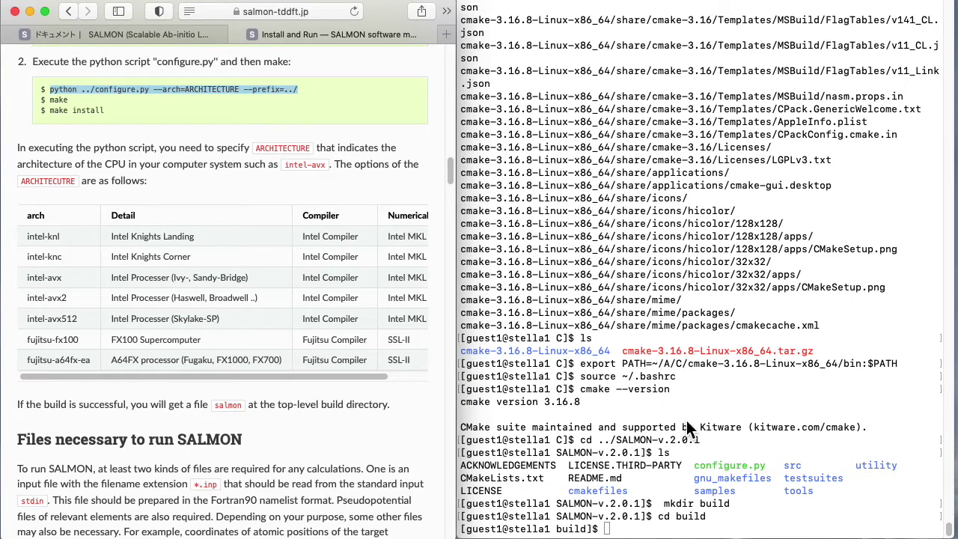
pyautogui.click(780, 526)
pyautogui.press('super+v')
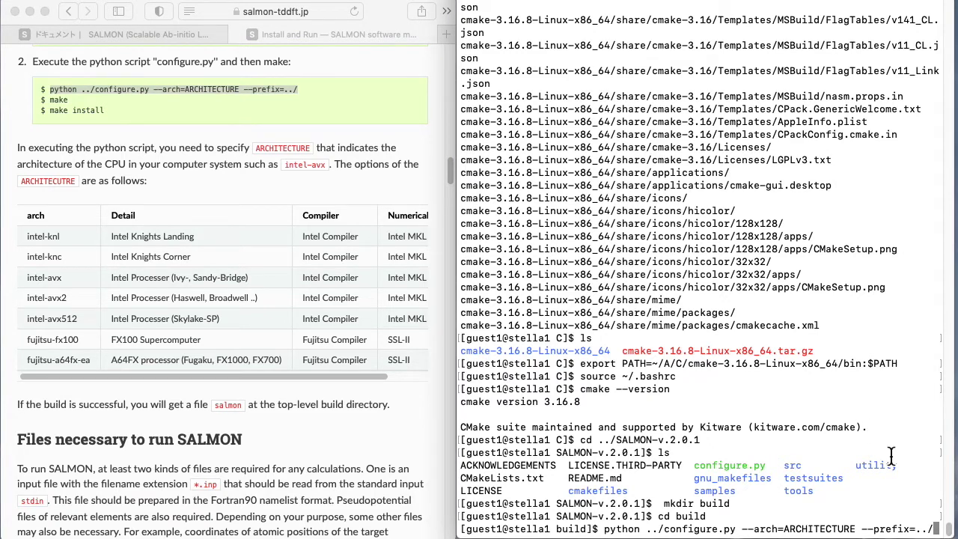
pyautogui.press('Left')
pyautogui.press('Left')
pyautogui.press('Left')
pyautogui.press('Left')
pyautogui.press('Left')
pyautogui.press('Left')
pyautogui.press('Left')
pyautogui.press('Left')
pyautogui.press('Left')
pyautogui.press('Left')
pyautogui.press('Left')
pyautogui.press('Left')
pyautogui.press('Left')
pyautogui.press('BackSpace')
pyautogui.press('BackSpace')
pyautogui.press('BackSpace')
pyautogui.press('BackSpace')
pyautogui.press('BackSpace')
pyautogui.press('BackSpace')
pyautogui.press('BackSpace')
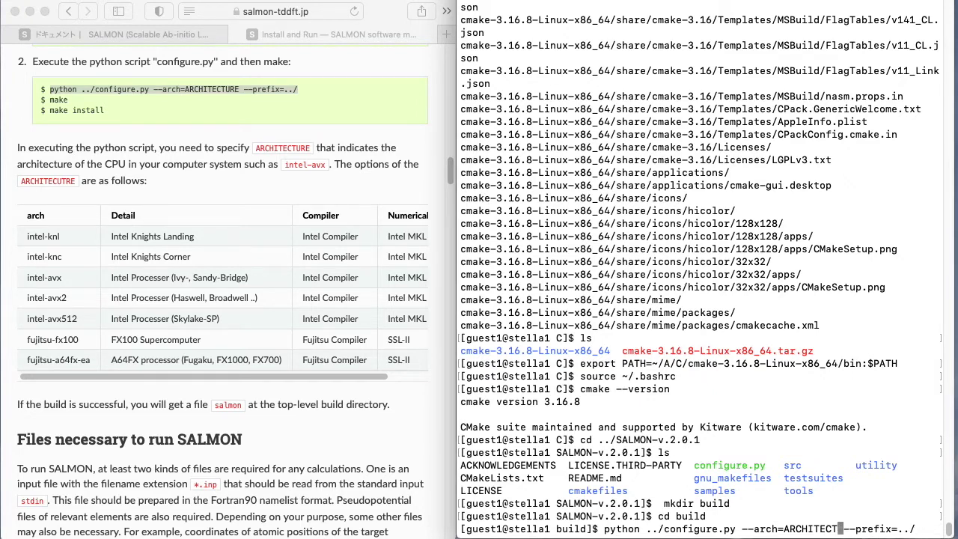
pyautogui.press('BackSpace')
pyautogui.press('BackSpace')
pyautogui.press('BackSpace')
pyautogui.press('BackSpace')
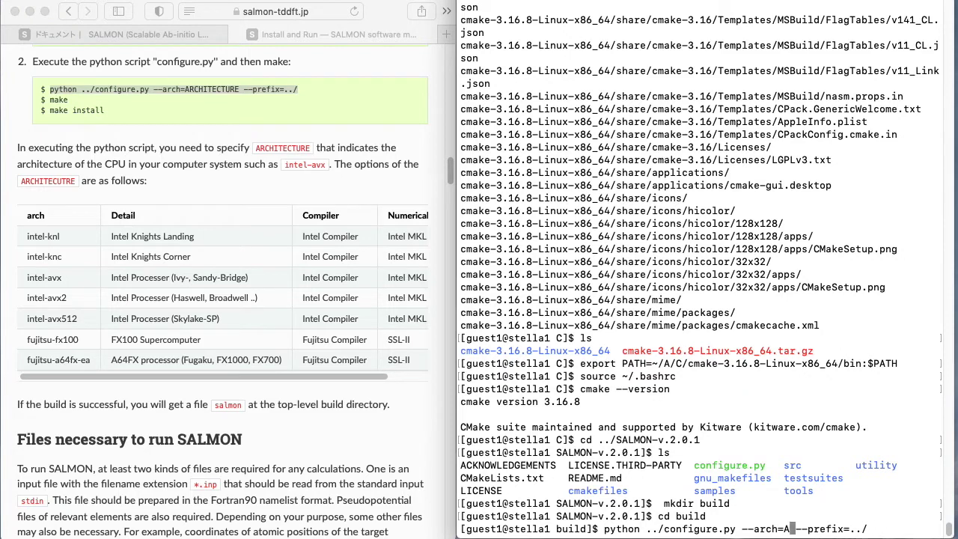
pyautogui.press('BackSpace')
# Fill in intel-avx512 from the architecture table as the architecture and run the configuration.
pyautogui.click(48, 326)
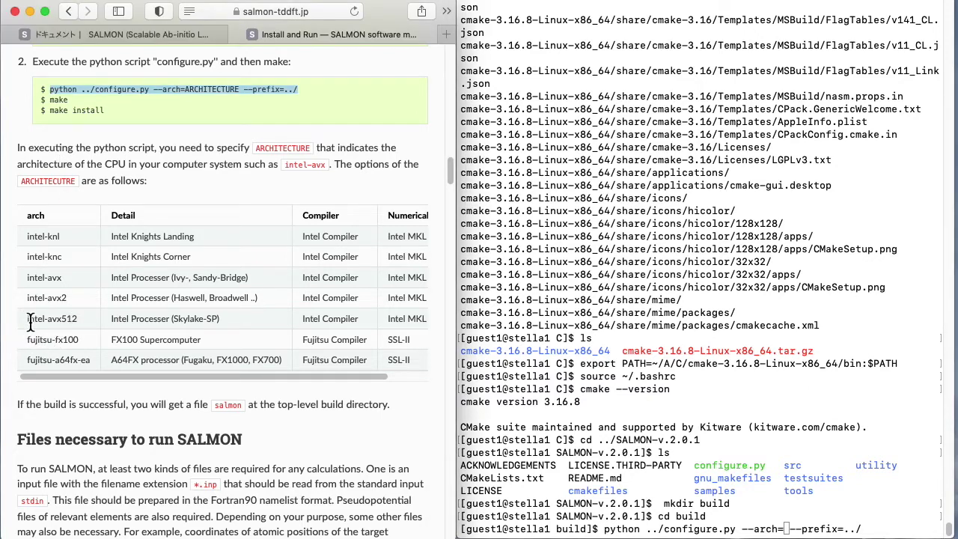
pyautogui.moveTo(28, 319); pyautogui.dragTo(79, 319)
pyautogui.press('super+c')
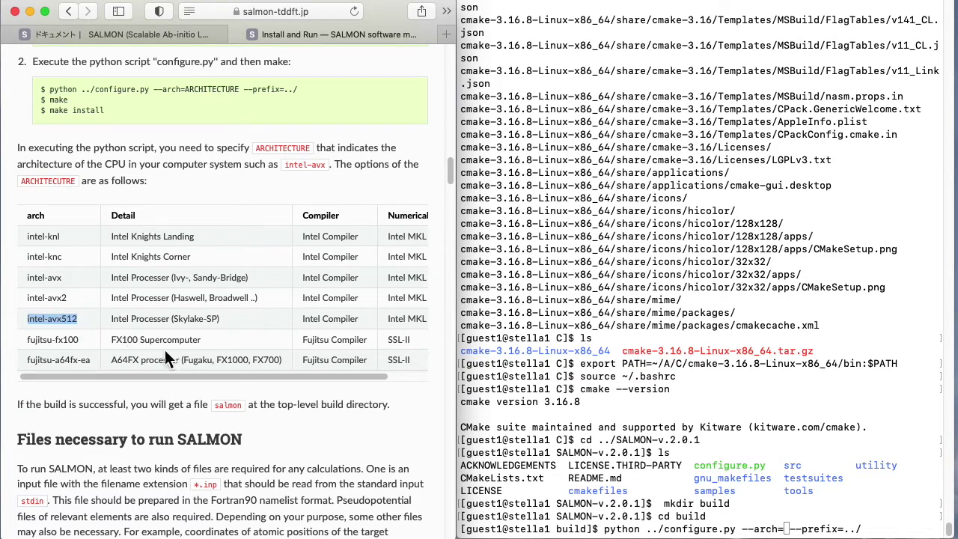
pyautogui.click(799, 500)
pyautogui.press('super+v')
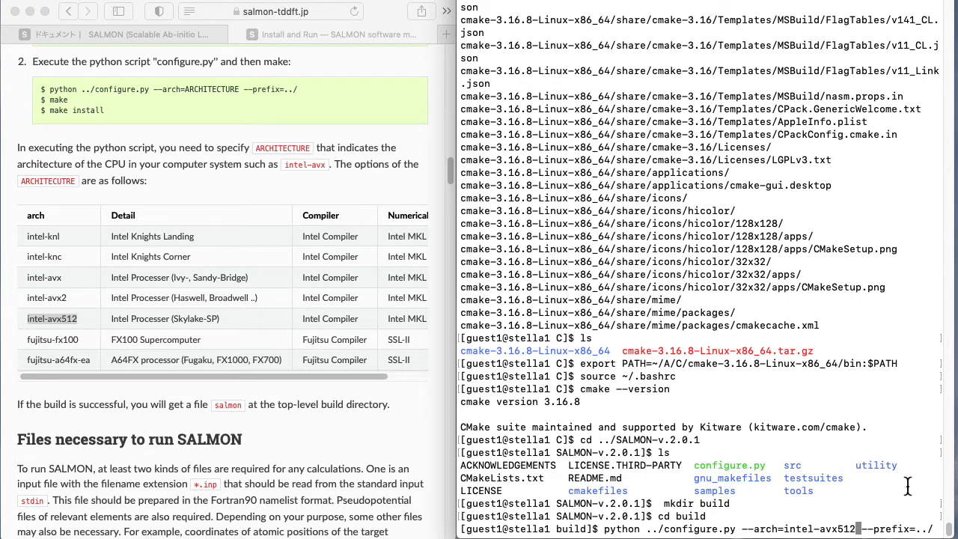
pyautogui.hotkey('ctrl', 'e')
pyautogui.press('Return')
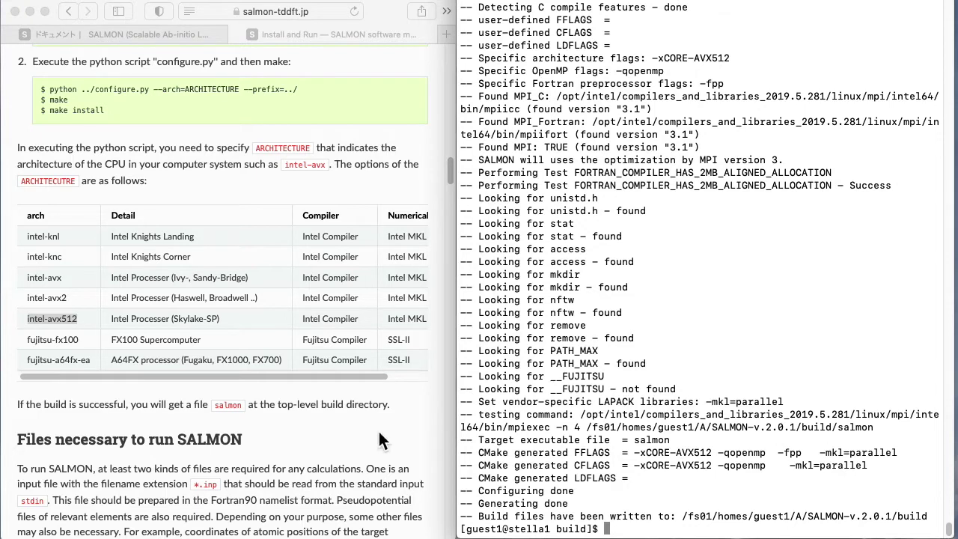
# Run make to compile SALMON until every target reaches [100%].
pyautogui.click(222, 125)
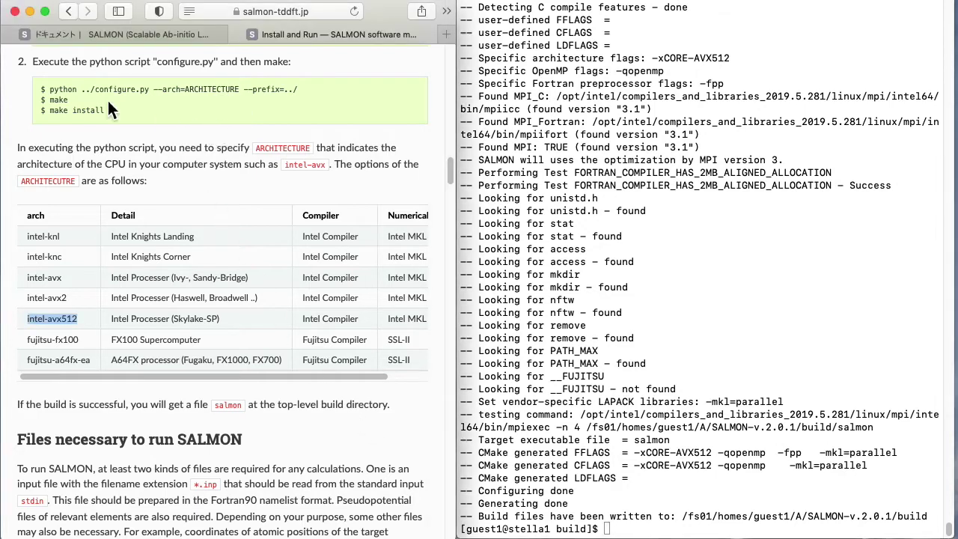
pyautogui.click(50, 99)
pyautogui.moveTo(50, 99); pyautogui.dragTo(68, 99)
pyautogui.press('super+c')
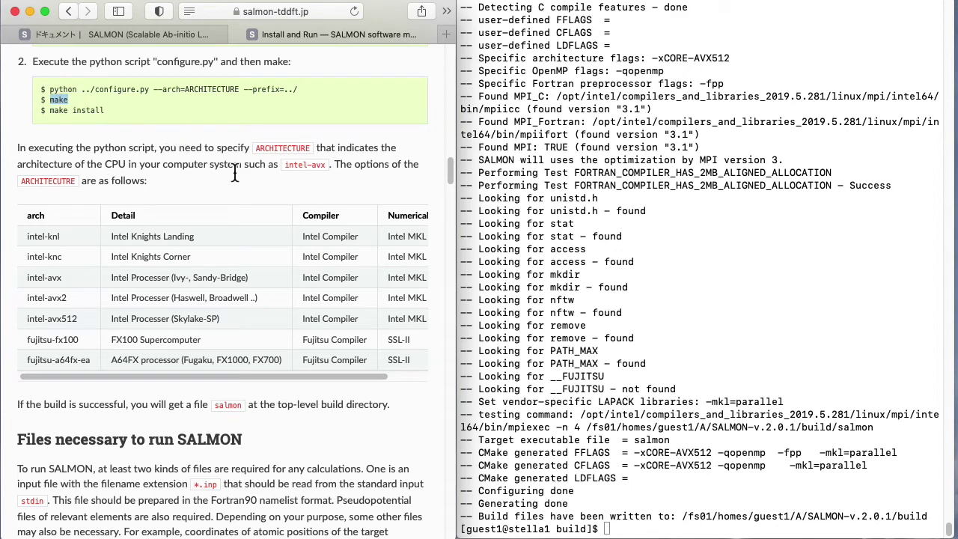
pyautogui.click(727, 529)
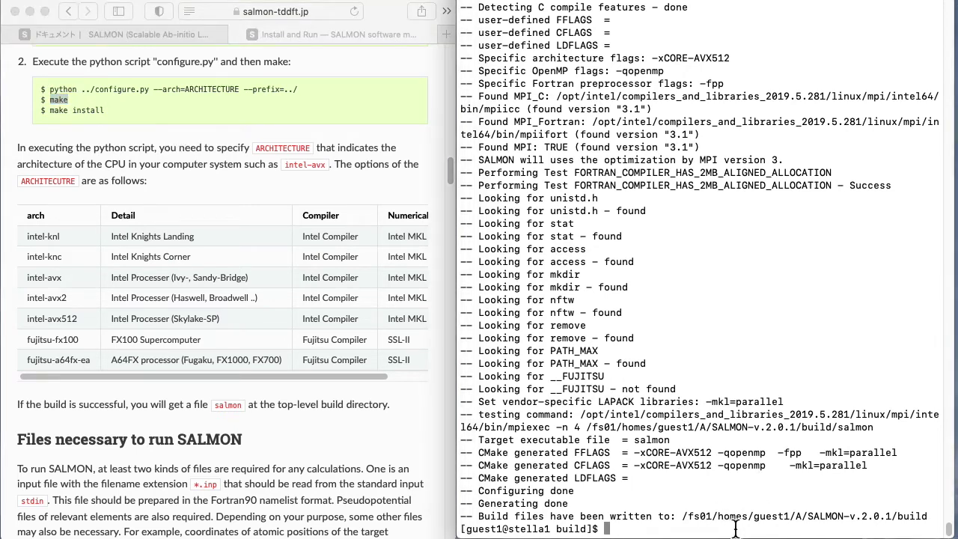
pyautogui.press('super+v')
pyautogui.press('Return')
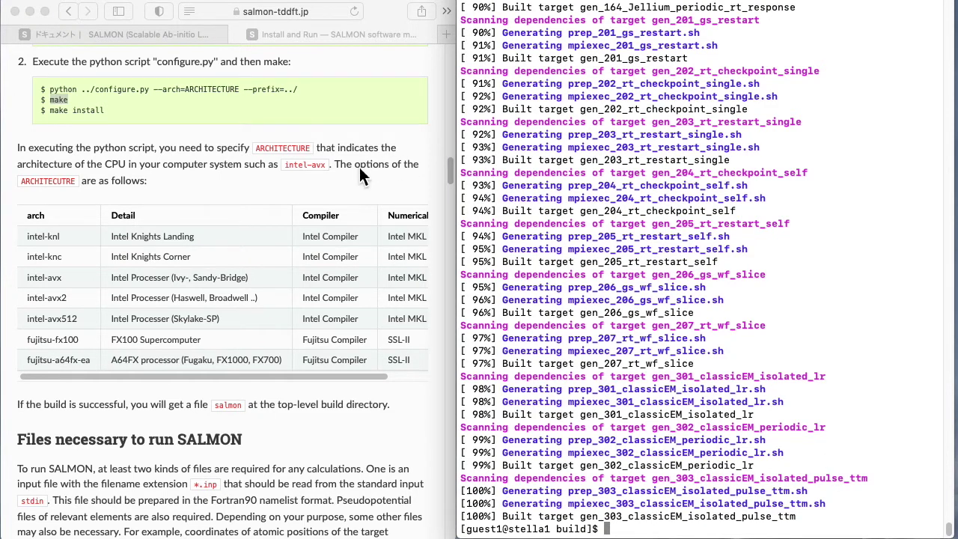
pyautogui.click(319, 114)
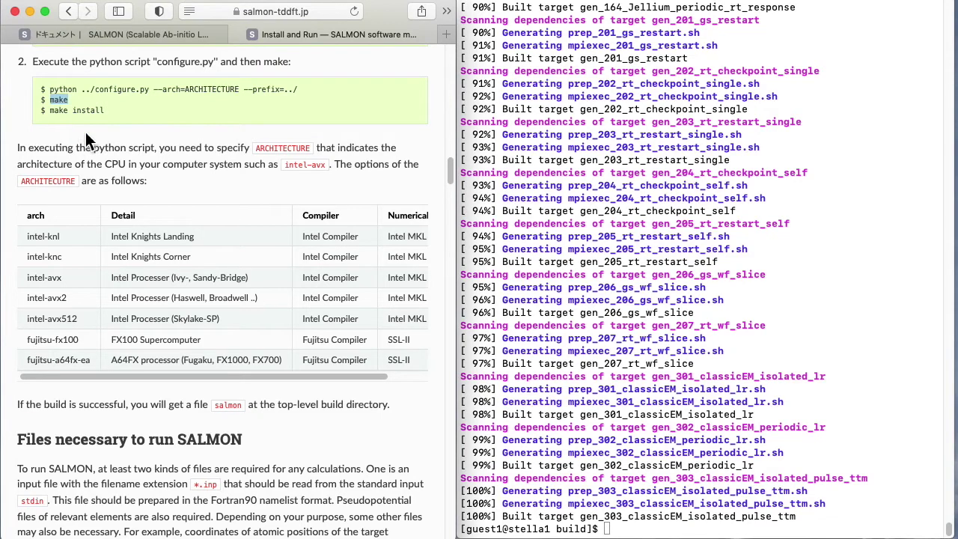
# Run make install, then list the build directory to find the salmon executable.
pyautogui.moveTo(49, 110); pyautogui.dragTo(107, 112)
pyautogui.press('super+c')
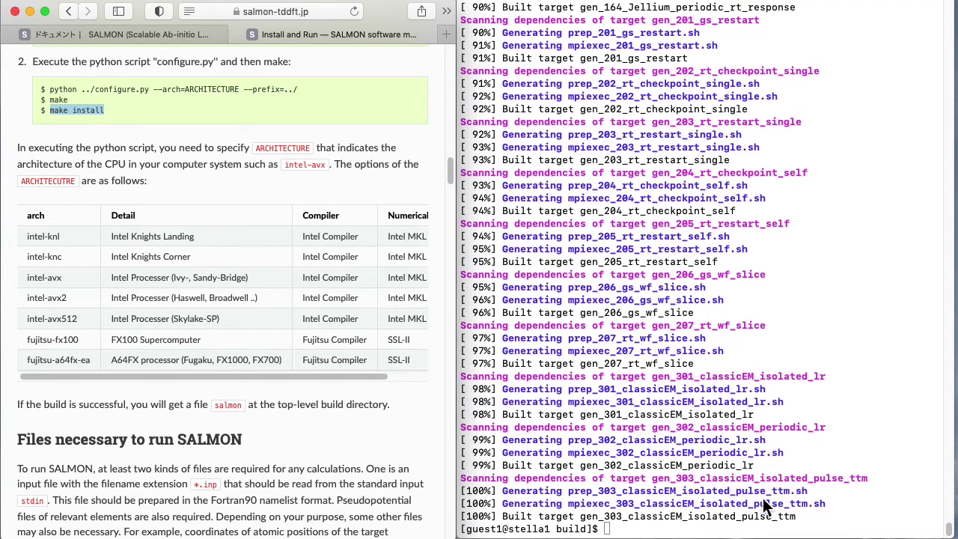
pyautogui.click(798, 524)
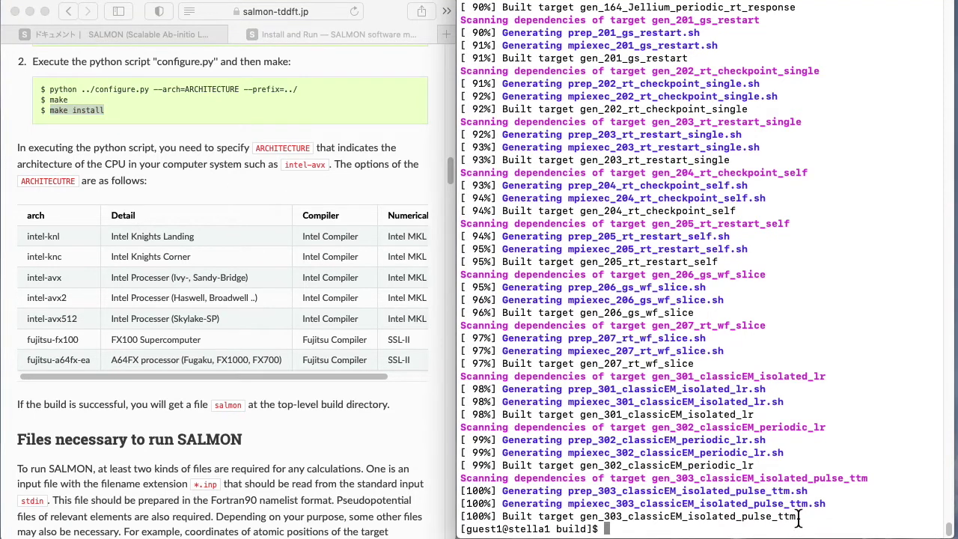
pyautogui.press('super+v')
pyautogui.press('Return')
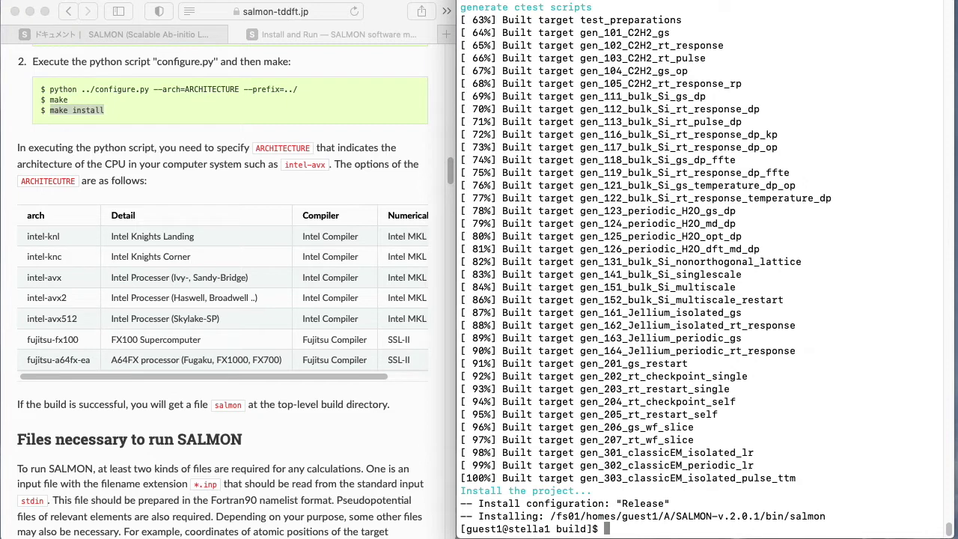
pyautogui.write('ls')
pyautogui.press('Return')
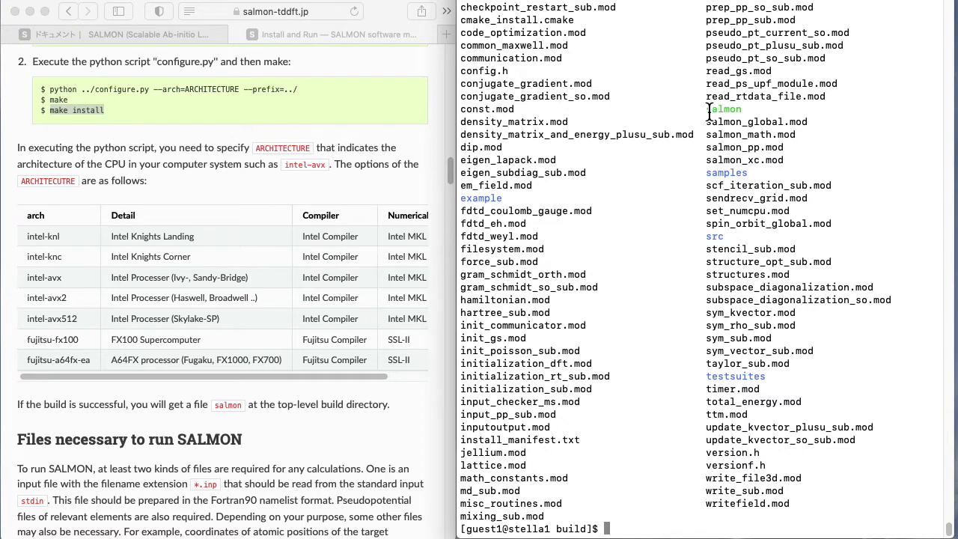
pyautogui.moveTo(707, 109); pyautogui.dragTo(741, 109)
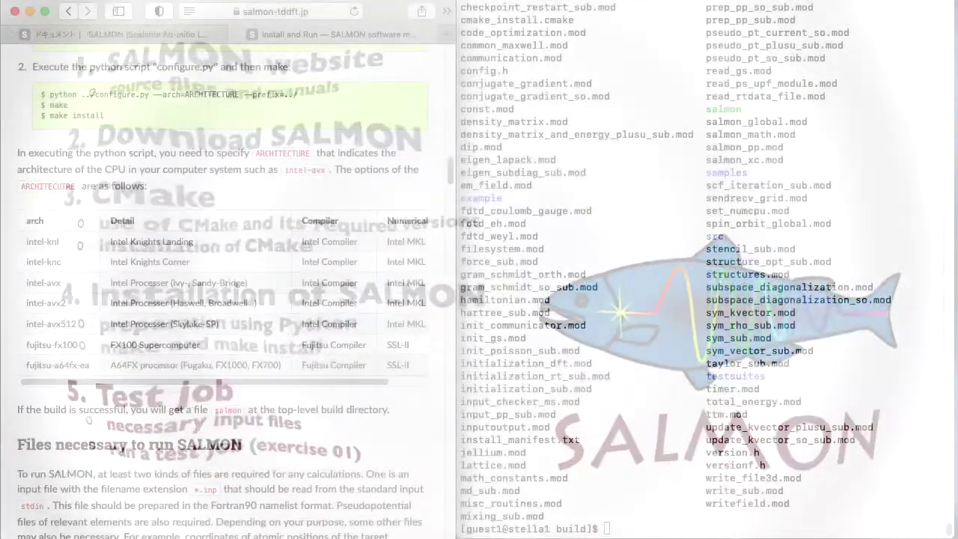
# Scroll the guide to the Run SALMON section with the mpiexec command, then focus Terminal.
pyautogui.scroll(-10, 286, 442)
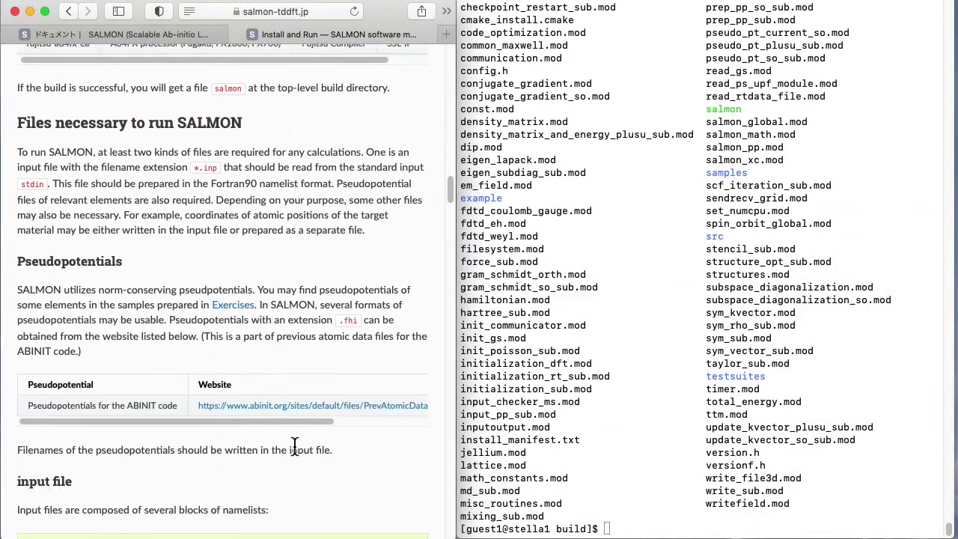
pyautogui.scroll(-15, 339, 477)
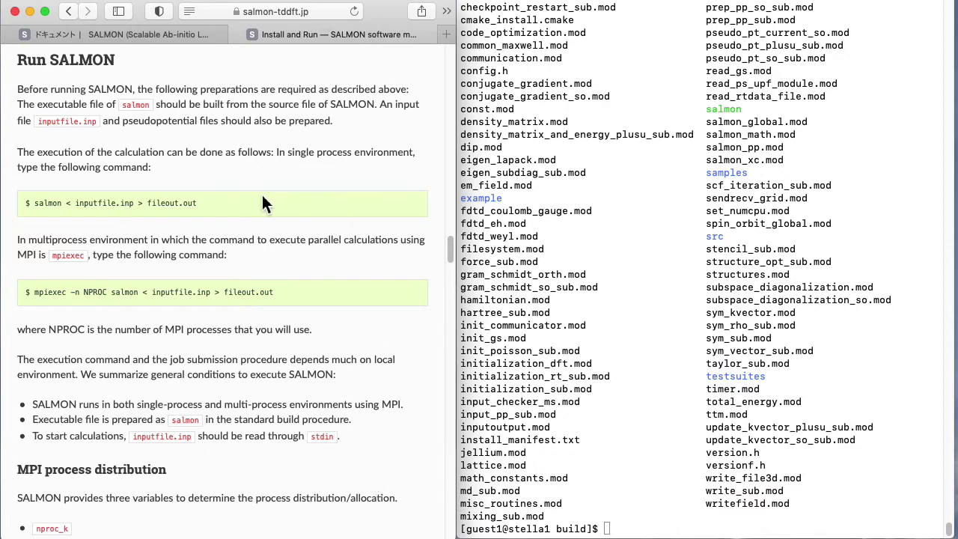
pyautogui.scroll(1, 262, 198)
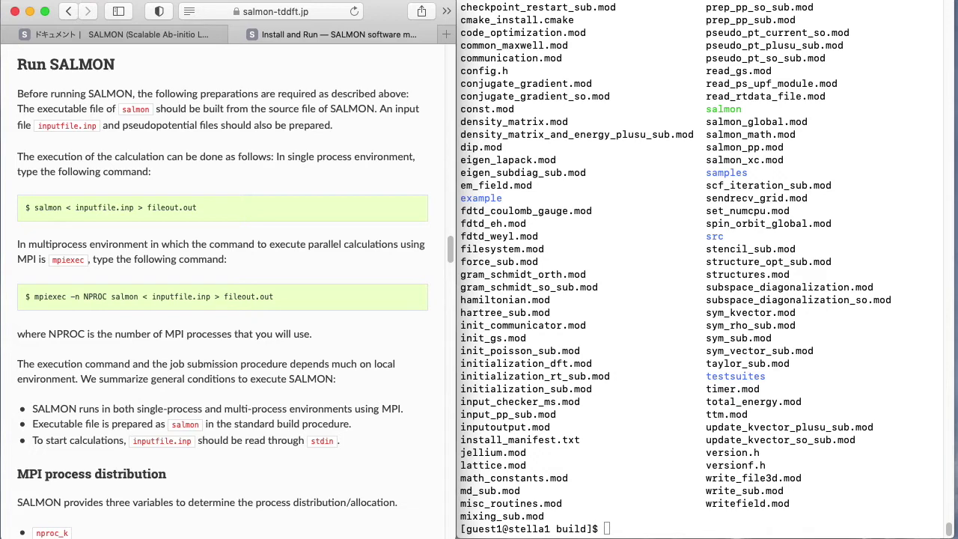
pyautogui.click(649, 487)
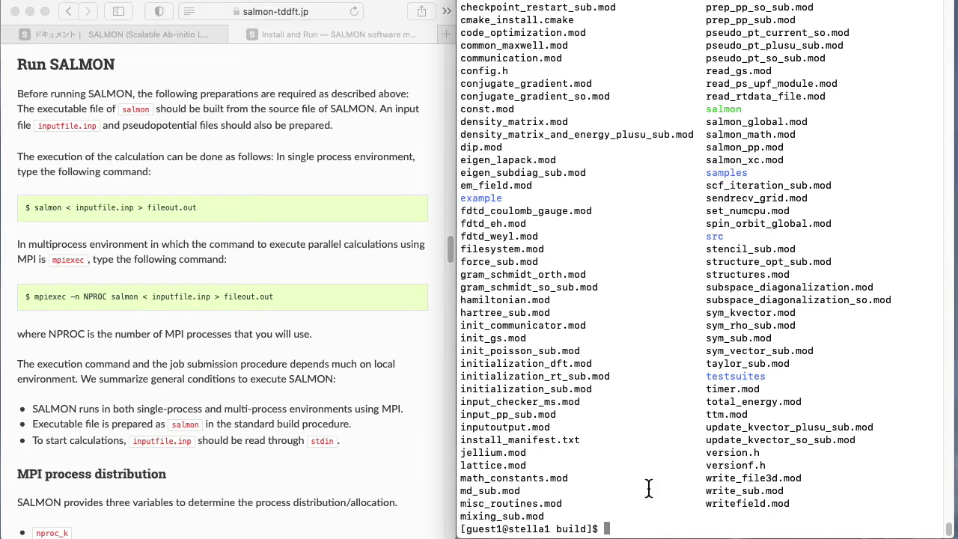
# List the contents of the samples folder.
pyautogui.write('ls sam')
pyautogui.press('Tab')
pyautogui.press('Return')
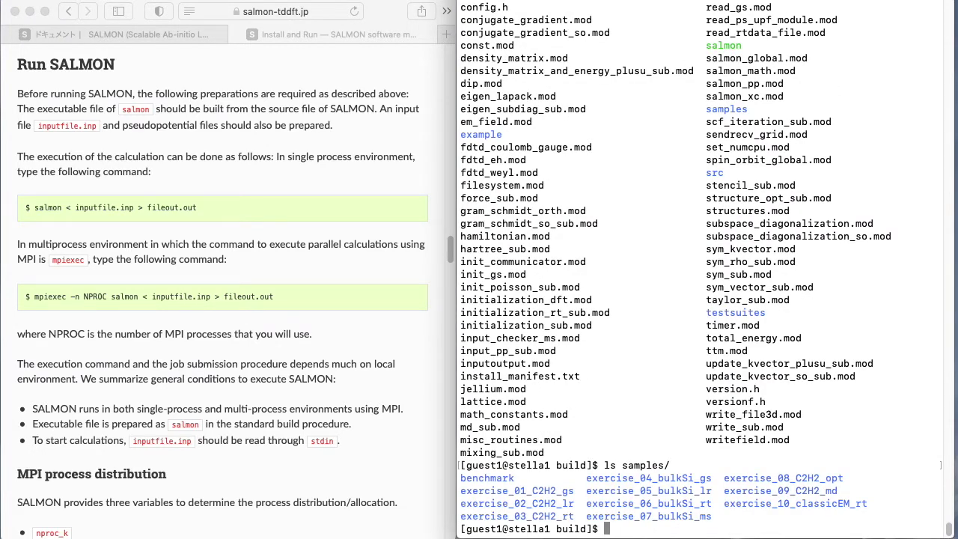
# List exercise_01_C2H2_gs, showing C2H2_gs.inp, C_rps.dat and H_rps.dat.
pyautogui.write('ls sam')
pyautogui.press('Tab')
pyautogui.write('e')
pyautogui.press('Tab')
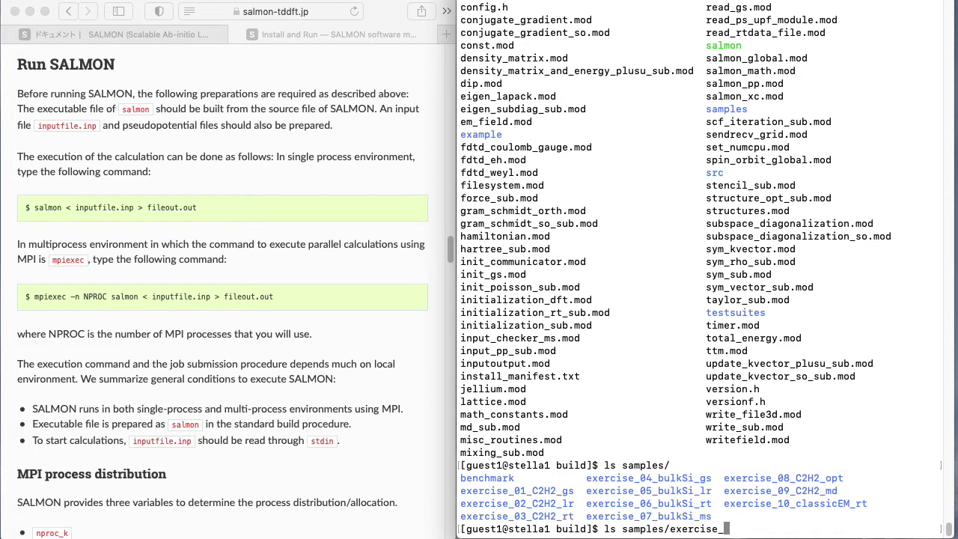
pyautogui.write('01')
pyautogui.press('Tab')
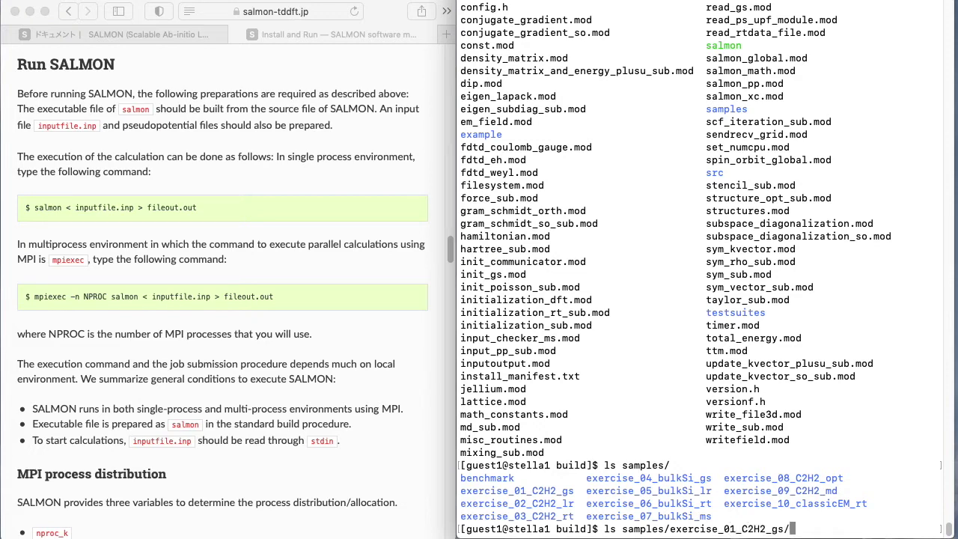
pyautogui.press('Return')
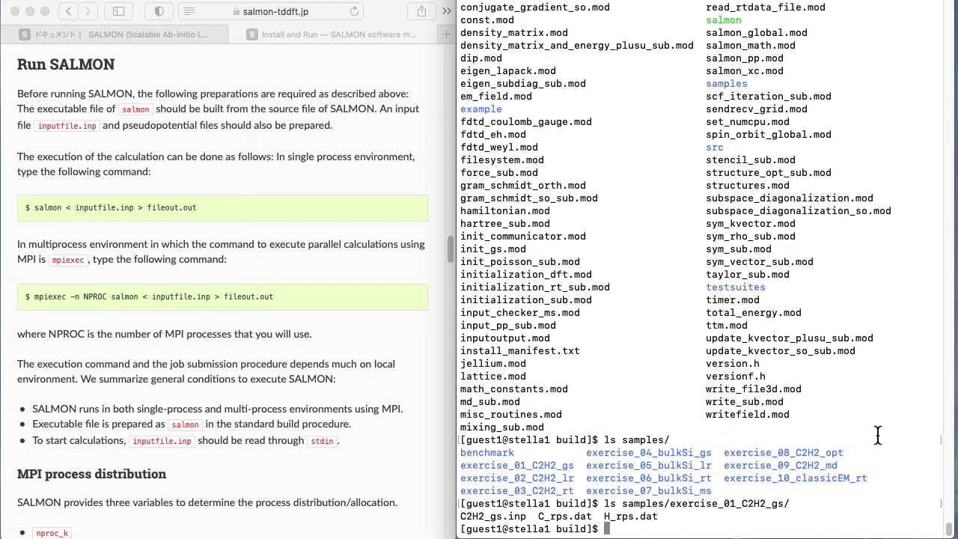
pyautogui.write('mkdir test1')
# Create test1 and copy all files from samples/exercise_01_C2H2_gs into it.
pyautogui.press('Return')
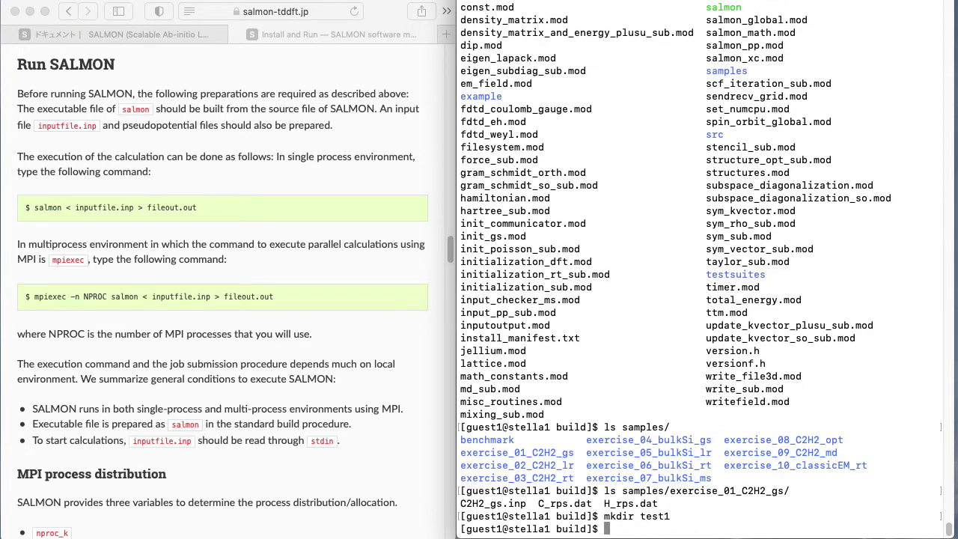
pyautogui.write('cp sam')
pyautogui.press('Tab')
pyautogui.write('ex')
pyautogui.press('Tab')
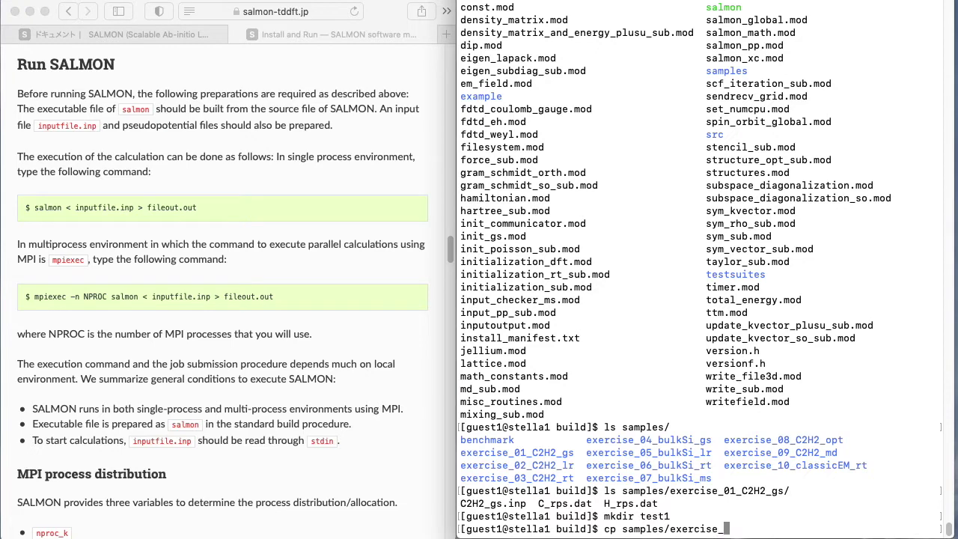
pyautogui.write('01')
pyautogui.press('Tab')
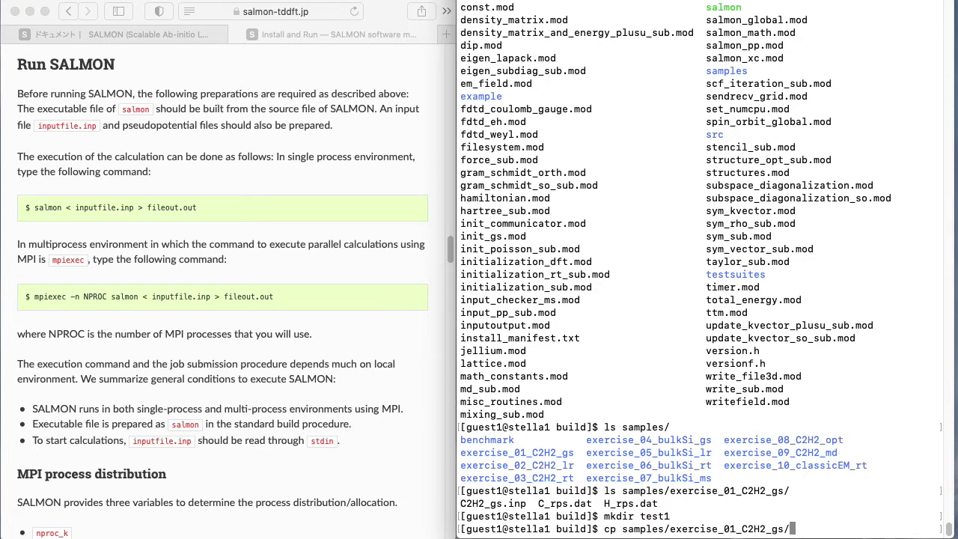
pyautogui.write('*')
pyautogui.write('test1')
pyautogui.press('Return')
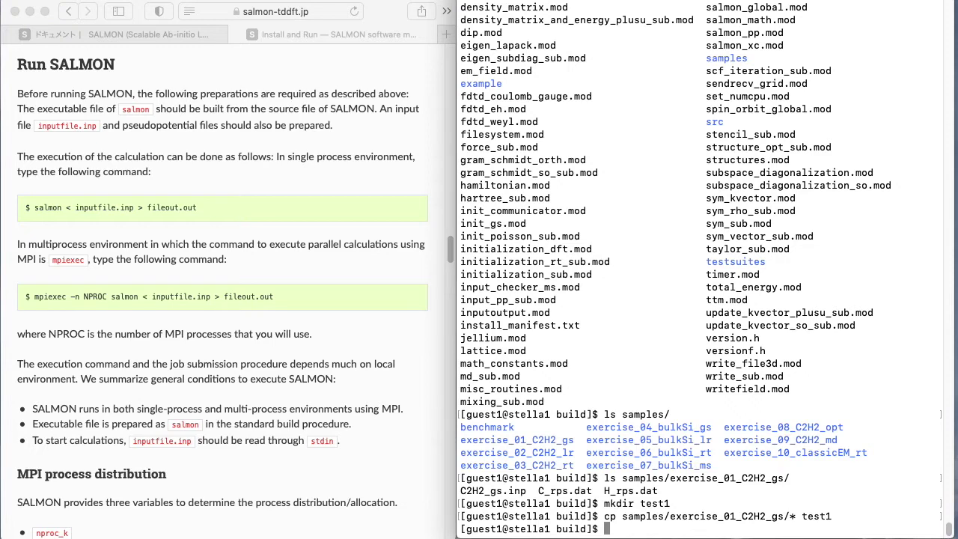
# Move into the test1 folder with cd test1.
pyautogui.write('cd test1')
pyautogui.press('Return')
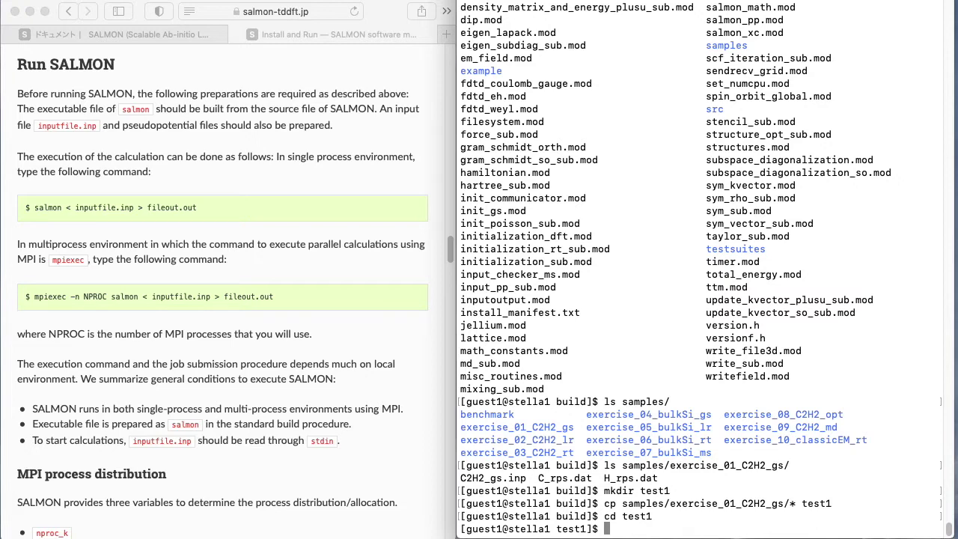
pyautogui.click(372, 296)
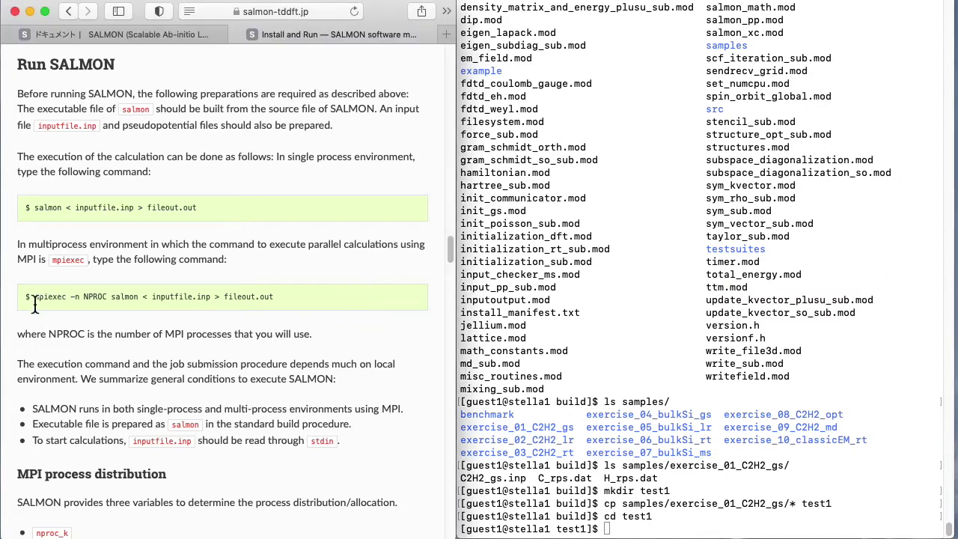
# Copy the example mpiexec run command from Safari and paste it at the Terminal prompt.
pyautogui.moveTo(35, 297); pyautogui.dragTo(280, 297)
pyautogui.press('super+c')
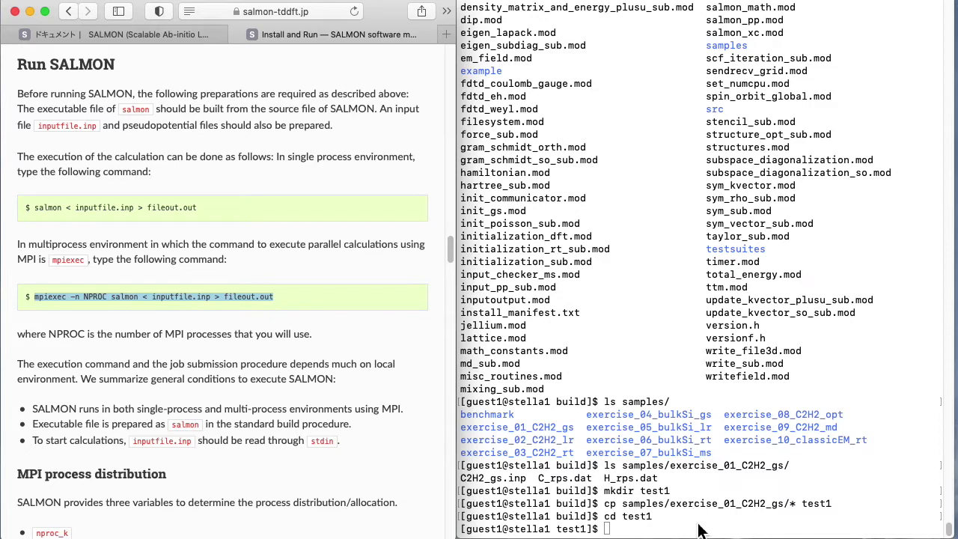
pyautogui.click(726, 528)
pyautogui.press('super+v')
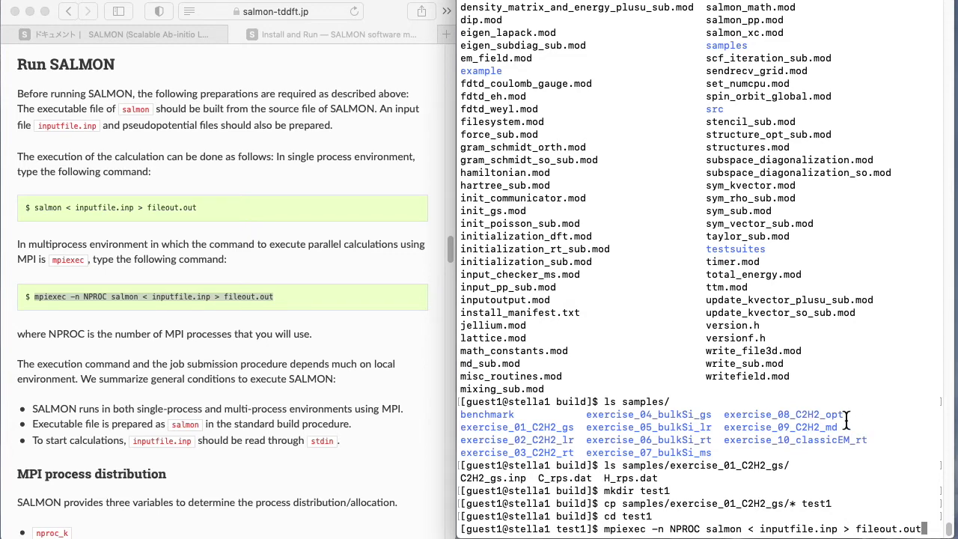
# Edit the command to 'mpiexec -n 1 ../salmon < C2H2_gs.inp > fileout.out'.
pyautogui.press('Left')
pyautogui.press('Left')
pyautogui.press('Left')
pyautogui.press('Left')
pyautogui.press('Left')
pyautogui.press('Left')
pyautogui.press('Left')
pyautogui.press('Left')
pyautogui.press('Left')
pyautogui.press('Left')
pyautogui.press('Left')
pyautogui.press('Left')
pyautogui.press('Left')
pyautogui.press('Left')
pyautogui.press('Left')
pyautogui.press('Left')
pyautogui.press('Left')
pyautogui.press('Left')
pyautogui.press('Left')
pyautogui.press('Left')
pyautogui.press('Left')
pyautogui.press('Left')
pyautogui.press('Left')
pyautogui.press('Left')
pyautogui.press('Left')
pyautogui.press('Left')
pyautogui.press('Left')
pyautogui.press('Left')
pyautogui.press('Left')
pyautogui.press('Left')
pyautogui.press('Left')
pyautogui.press('Left')
pyautogui.press('Left')
pyautogui.press('Left')
pyautogui.press('Left')
pyautogui.press('Left')
pyautogui.press('Left')
pyautogui.press('BackSpace')
pyautogui.press('BackSpace')
pyautogui.press('BackSpace')
pyautogui.press('BackSpace')
pyautogui.press('BackSpace')
pyautogui.press('BackSpace')
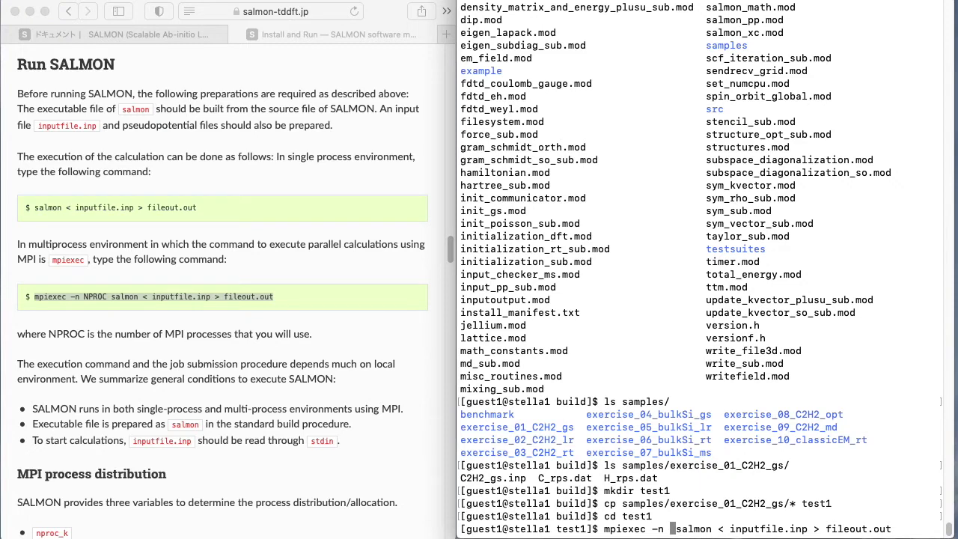
pyautogui.write('1')
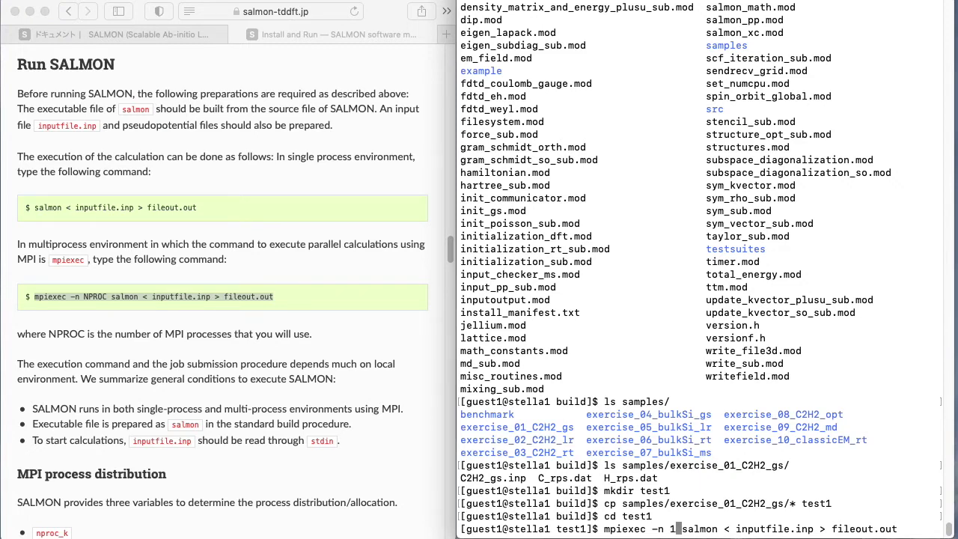
pyautogui.press('Right')
pyautogui.press('Right')
pyautogui.press('Right')
pyautogui.press('Right')
pyautogui.press('Right')
pyautogui.press('Right')
pyautogui.press('Right')
pyautogui.press('Right')
pyautogui.press('Right')
pyautogui.press('Right')
pyautogui.press('Right')
pyautogui.press('Right')
pyautogui.press('Right')
pyautogui.press('Right')
pyautogui.press('Right')
pyautogui.press('Right')
pyautogui.press('Right')
pyautogui.press('Right')
pyautogui.press('Right')
pyautogui.press('Right')
pyautogui.press('Right')
pyautogui.press('Right')
pyautogui.press('Right')
pyautogui.press('BackSpace')
pyautogui.press('BackSpace')
pyautogui.press('BackSpace')
pyautogui.press('BackSpace')
pyautogui.press('BackSpace')
pyautogui.press('BackSpace')
pyautogui.press('BackSpace')
pyautogui.press('BackSpace')
pyautogui.press('BackSpace')
pyautogui.press('BackSpace')
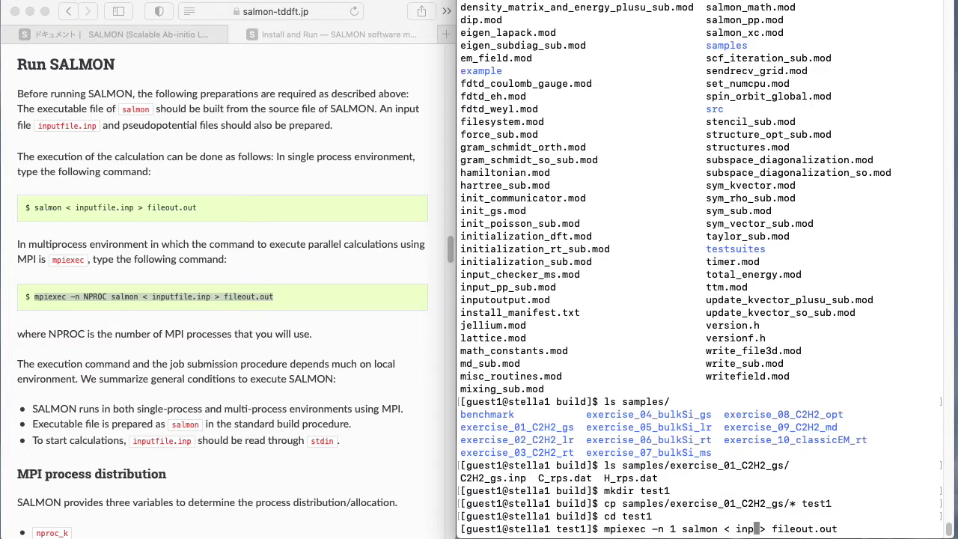
pyautogui.press('BackSpace')
pyautogui.press('BackSpace')
pyautogui.press('BackSpace')
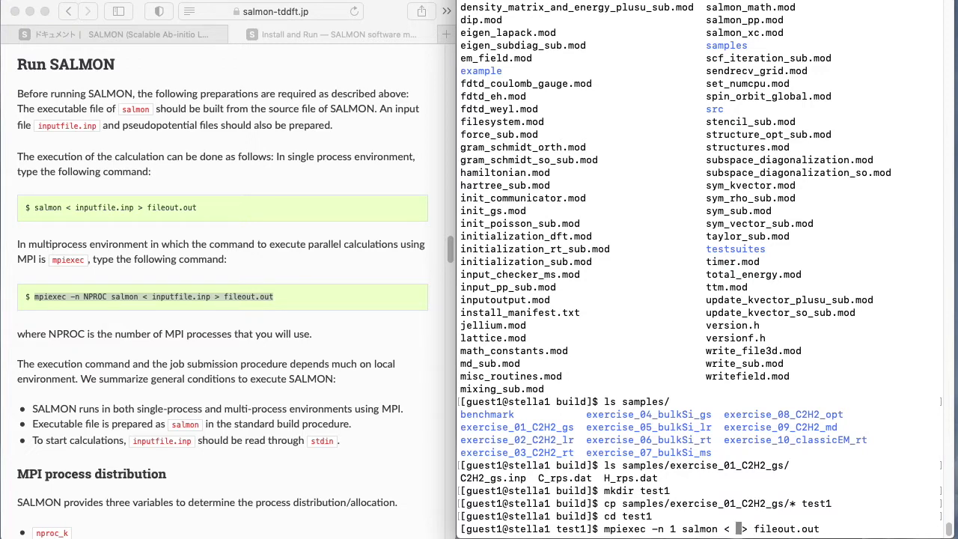
pyautogui.write('C2')
pyautogui.press('Tab')
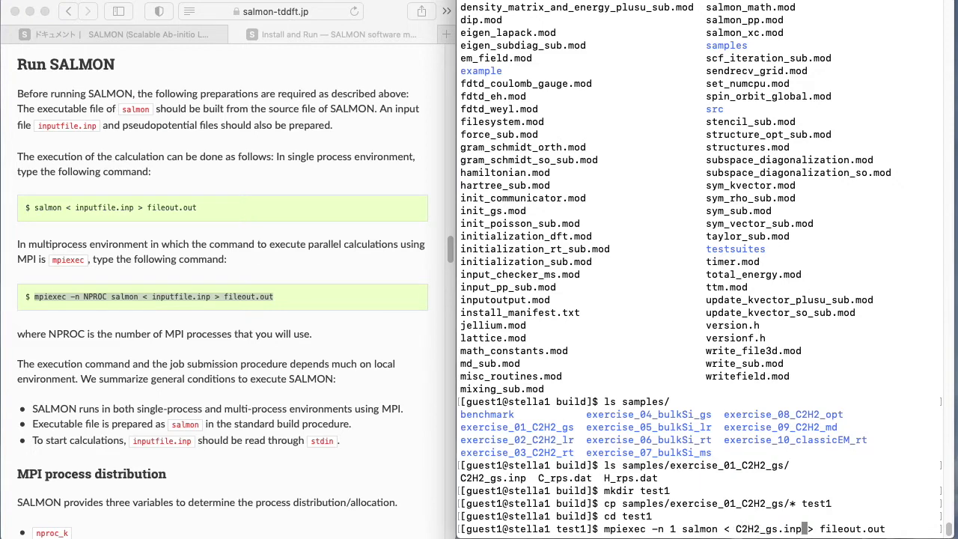
pyautogui.hotkey('ctrl', 'e')
pyautogui.press('Left')
pyautogui.press('Left')
pyautogui.press('Left')
pyautogui.press('Left')
pyautogui.press('Left')
pyautogui.press('Left')
pyautogui.press('Left')
pyautogui.press('Left')
pyautogui.press('Left')
pyautogui.press('Left')
pyautogui.press('Left')
pyautogui.press('Left')
pyautogui.press('Left')
pyautogui.press('Left')
pyautogui.press('Left')
pyautogui.press('Left')
pyautogui.press('Left')
pyautogui.press('Left')
pyautogui.press('Left')
pyautogui.press('Left')
pyautogui.press('Left')
pyautogui.press('Left')
pyautogui.press('Left')
pyautogui.press('Left')
pyautogui.press('Left')
pyautogui.press('Left')
pyautogui.press('Left')
pyautogui.press('Left')
pyautogui.press('Left')
pyautogui.press('Left')
pyautogui.press('Left')
pyautogui.press('Left')
pyautogui.press('Left')
pyautogui.press('Left')
pyautogui.write('..')
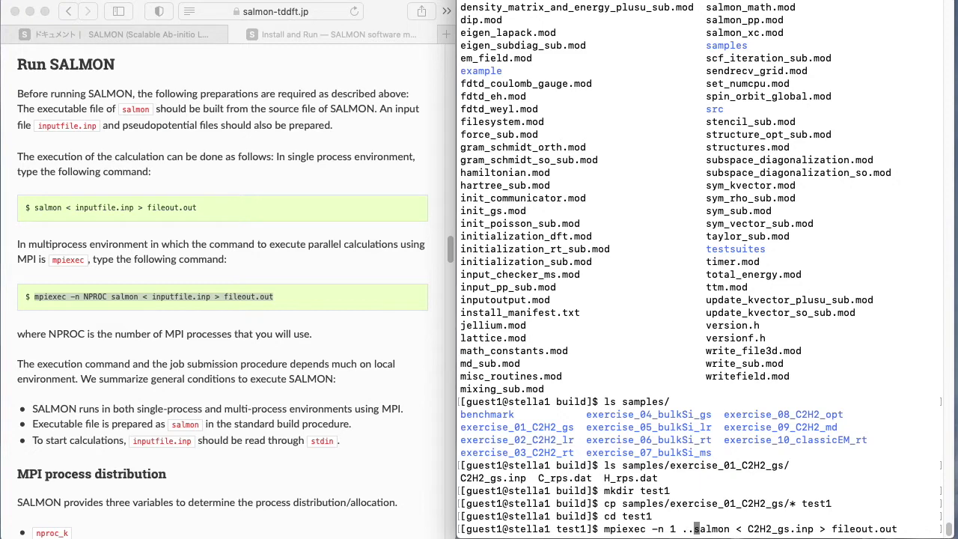
pyautogui.write('/')
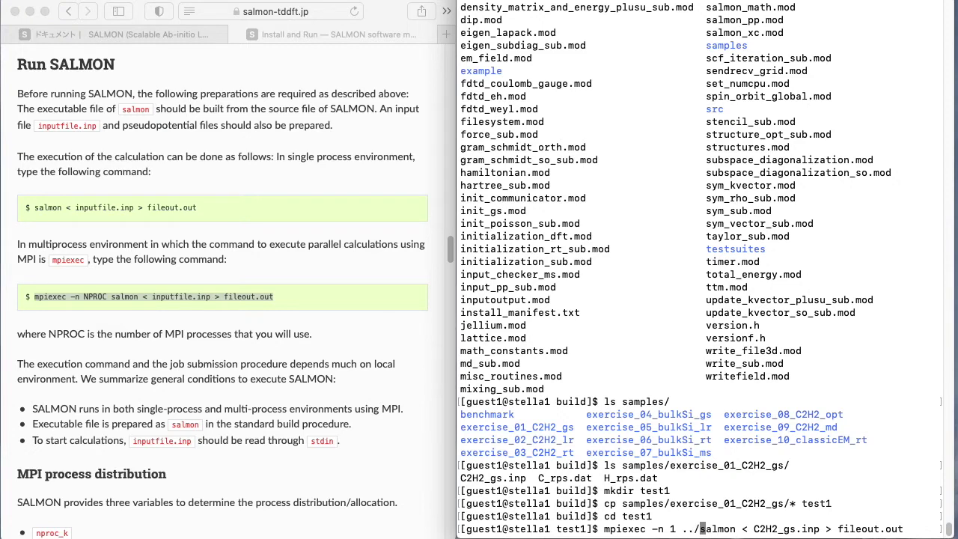
pyautogui.hotkey('ctrl', 'e')
# Run the mpiexec C2H2 ground-state calculation, then list the files produced in test1.
pyautogui.press('Return')
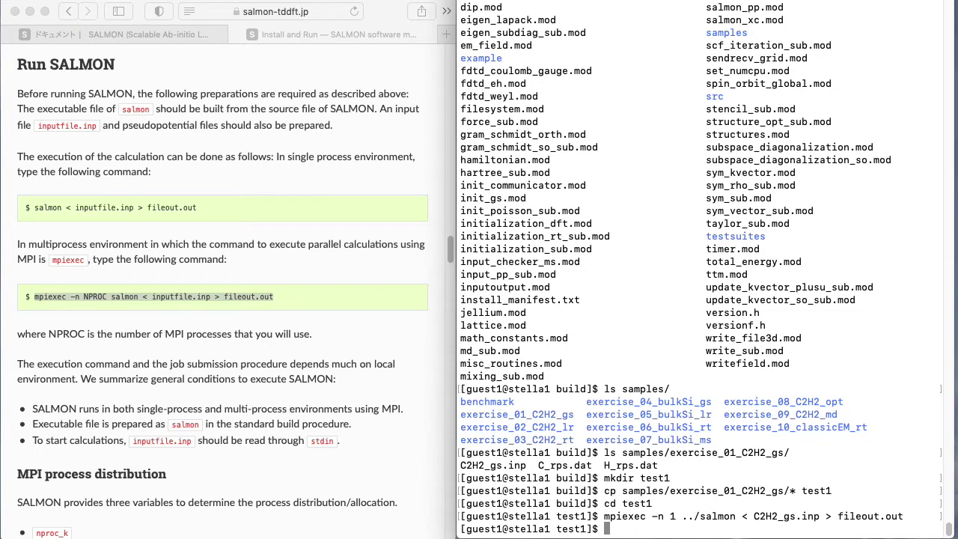
pyautogui.write('ls')
pyautogui.press('Return')
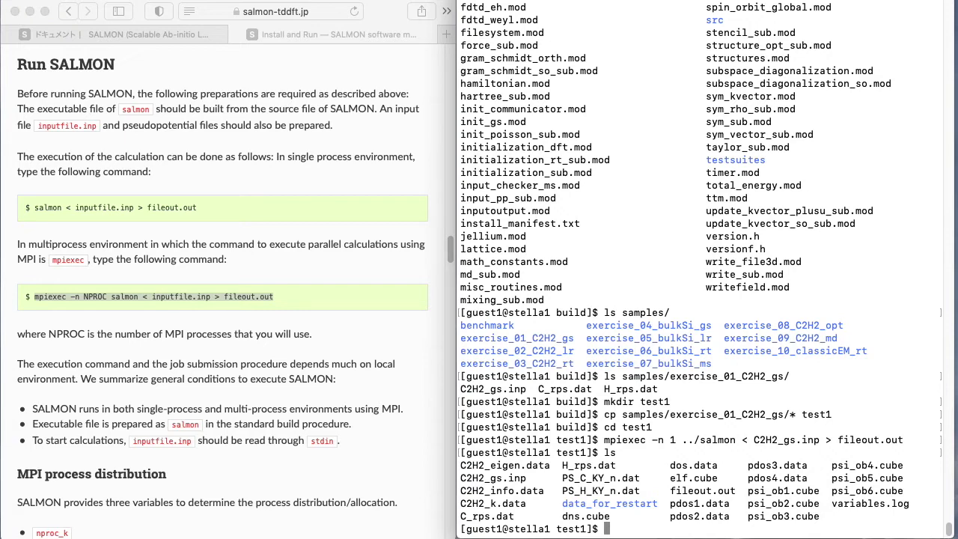
# Print fileout.out with cat to confirm it ends with 'end SALMON'.
pyautogui.write('cat fi')
pyautogui.press('Tab')
pyautogui.press('Return')
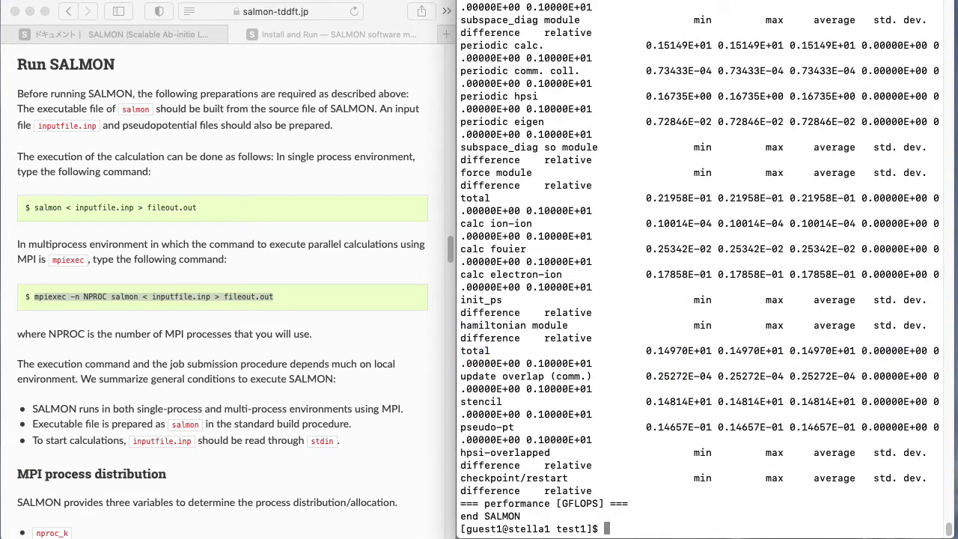